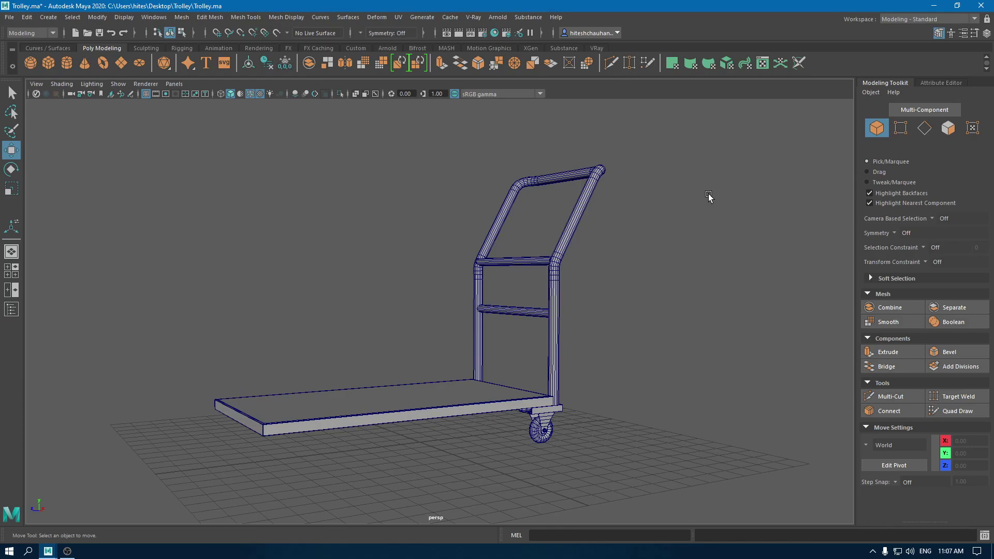
Step: Tumble around the trolley to inspect it, then switch Maya to the UV Editing workspace
left_click_drag(709, 194, 550, 284, "alt")
right_click_drag(550, 284, 486, 216, "alt")
left_click_drag(486, 216, 878, 62, "alt")
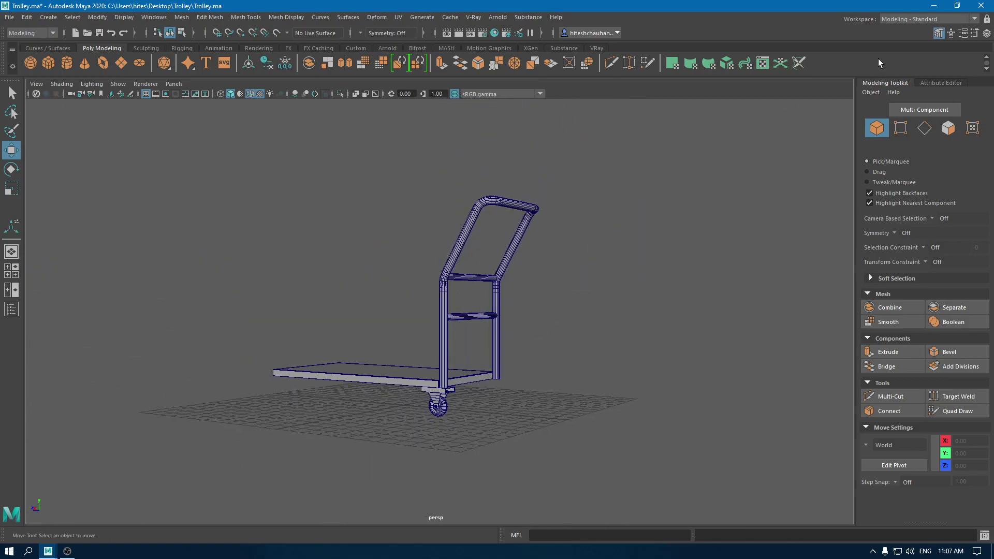
left_click(941, 20)
left_click(910, 85)
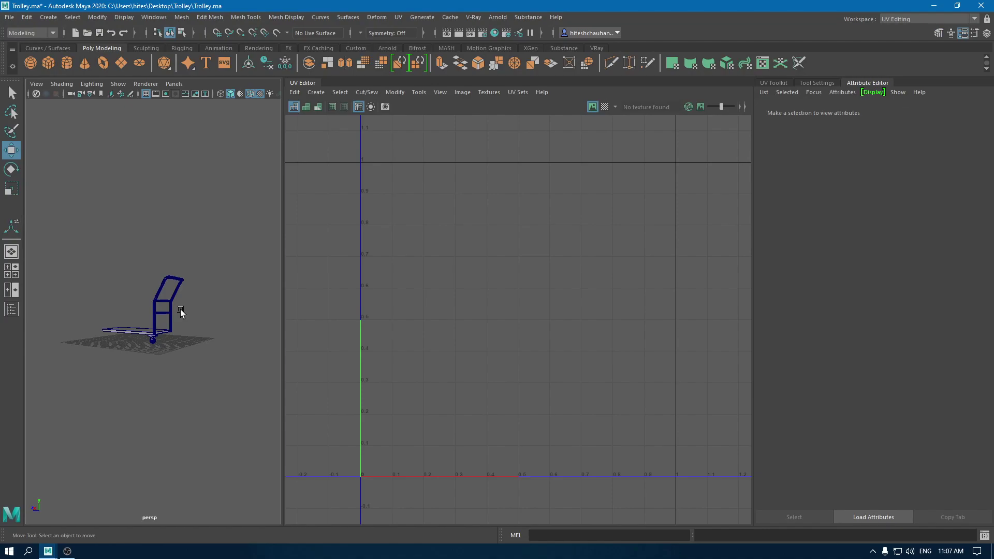
Step: Isolate the trolley handle so only its frame and UVs show, and open the Create projection menu
right_click_drag(182, 311, 179, 406, "alt")
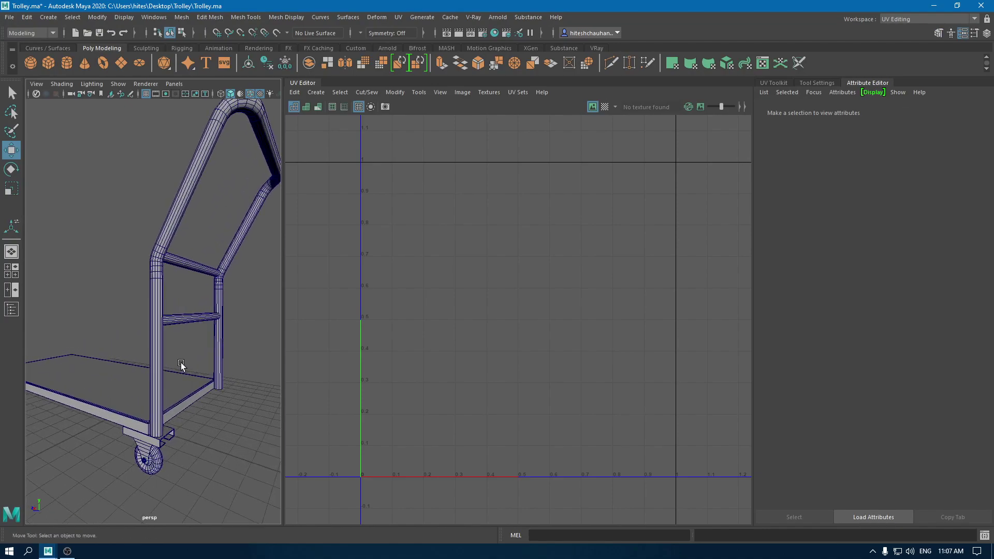
left_click(157, 327)
scroll(181, 379, "down", 4)
scroll(157, 286, "up", 5)
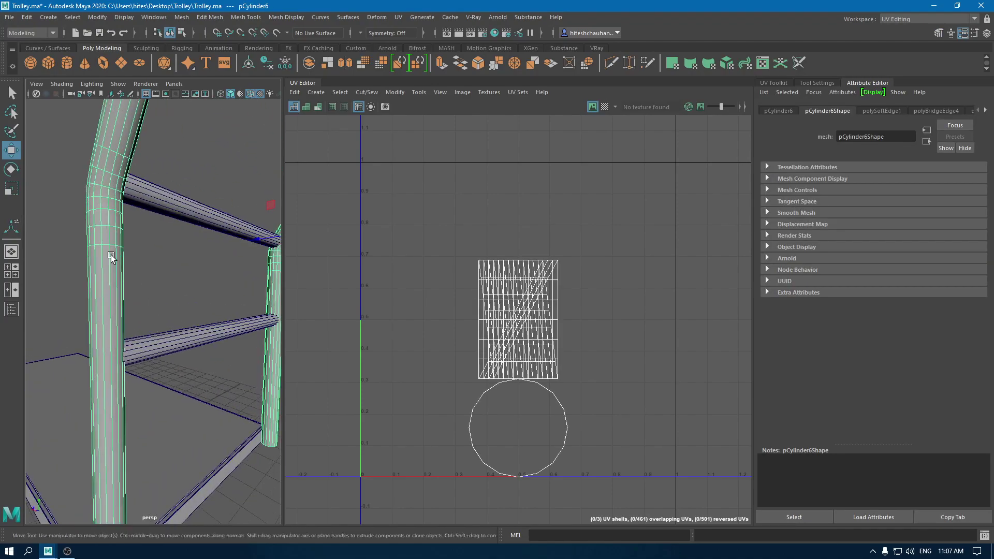
scroll(122, 287, "down", 5)
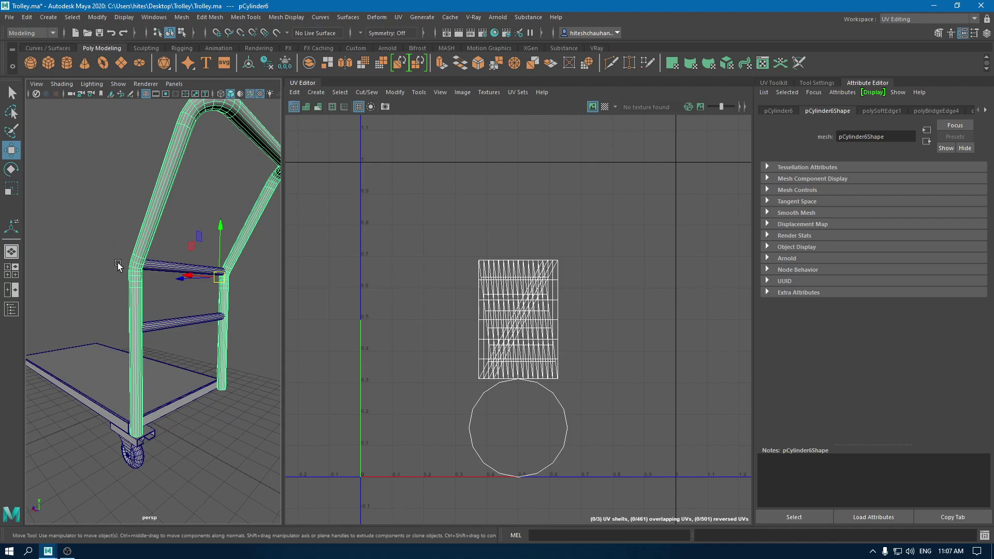
key("ctrl+1")
left_click_drag(222, 223, 204, 244, "alt")
scroll(204, 244, "down", 4)
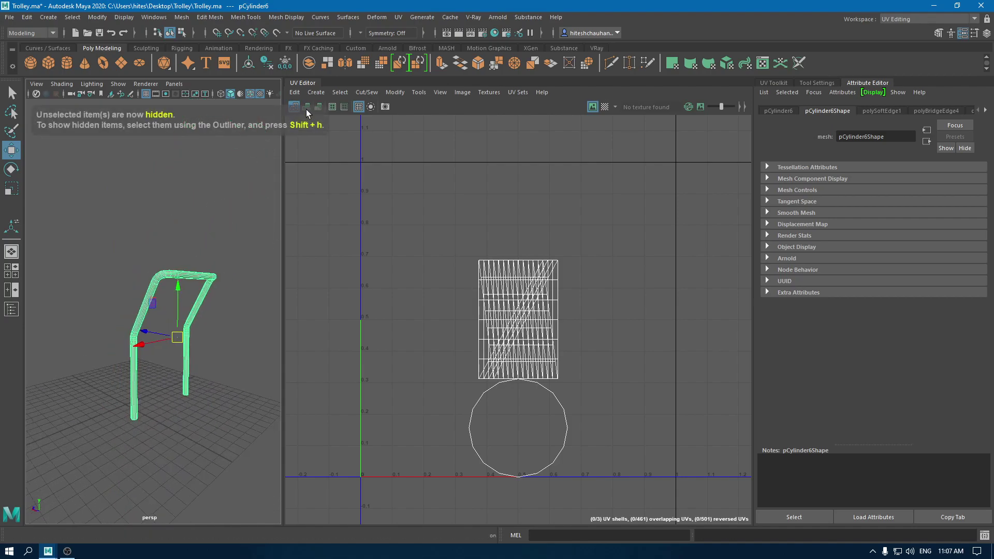
left_click(316, 92)
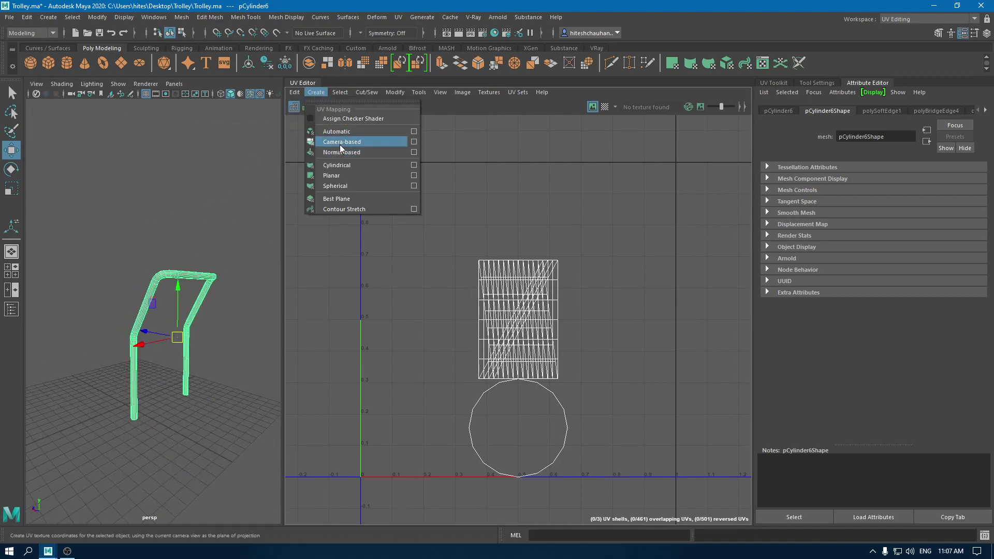
Step: Apply a Camera-based UV projection to the handle and switch to edge selection
left_click(340, 145)
scroll(151, 373, "up", 5)
right_click_drag(147, 263, 151, 202)
left_click_drag(151, 202, 169, 169, "alt")
right_click_drag(169, 169, 178, 278, "alt")
left_click(139, 176)
Step: In the front view, marquee-select the lower edges of both handle legs as cut seams
key("space")
left_click_drag(158, 207, 184, 213)
middle_click_drag(184, 218, 206, 259, "alt")
scroll(155, 224, "down", 3)
left_click_drag(2, 280, 2, 279)
scroll(188, 282, "up", 2)
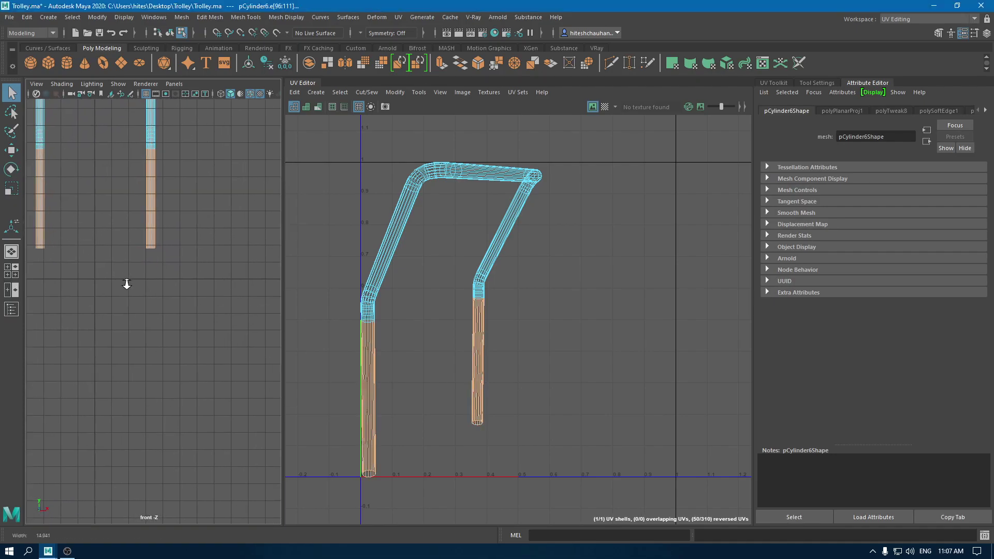
middle_click_drag(191, 216, 228, 244, "alt")
left_click_drag(50, 139, 50, 138)
left_click_drag(134, 179, 162, 249, "alt")
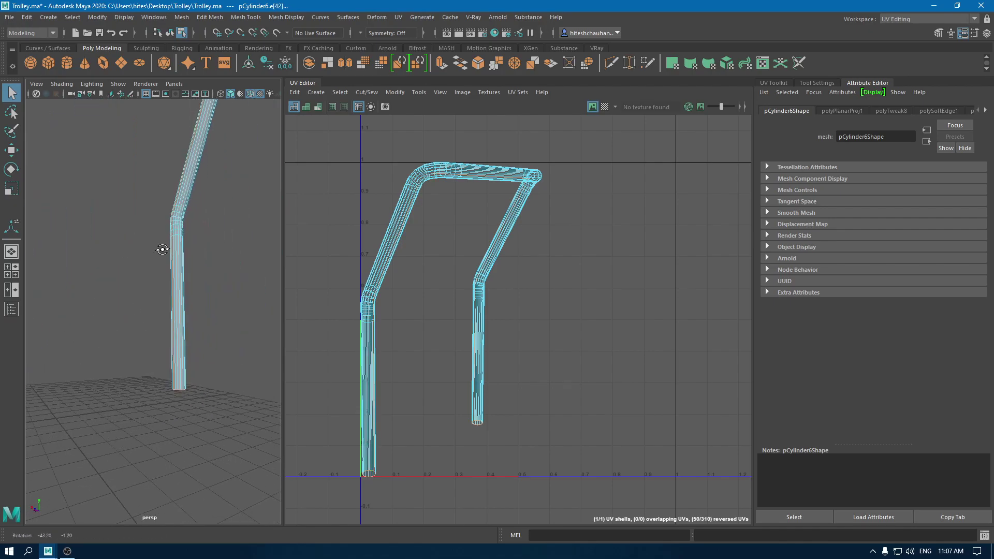
scroll(462, 158, "down", 3)
middle_click_drag(462, 157, 513, 231, "alt")
Step: Cut the handle's UVs along the selected leg edges
right_click(515, 231)
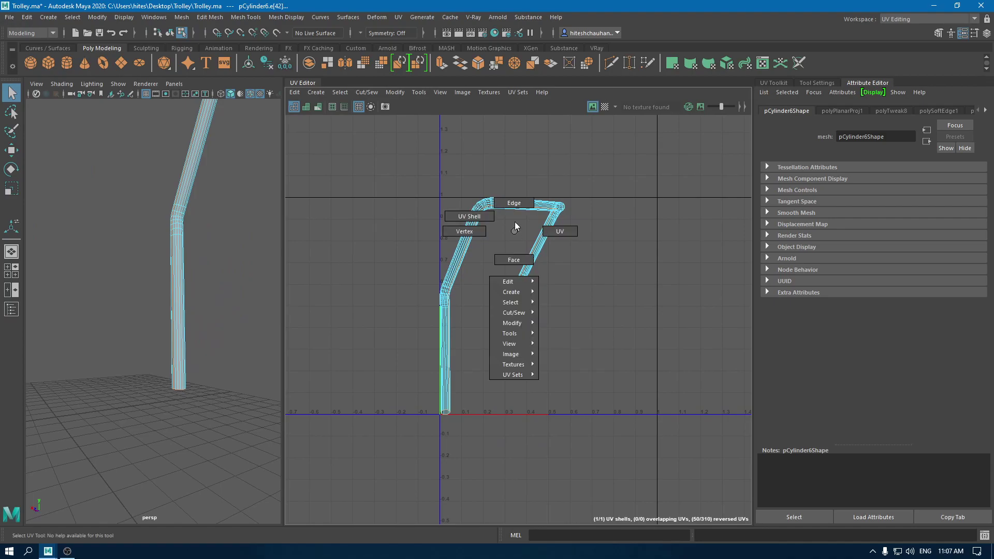
right_click_drag(574, 135, 497, 135, "shift")
key("w")
Step: Unfold all the handle's UV faces into a strip and lay it out inside 0–1 space
left_click_drag(328, 157, 697, 498)
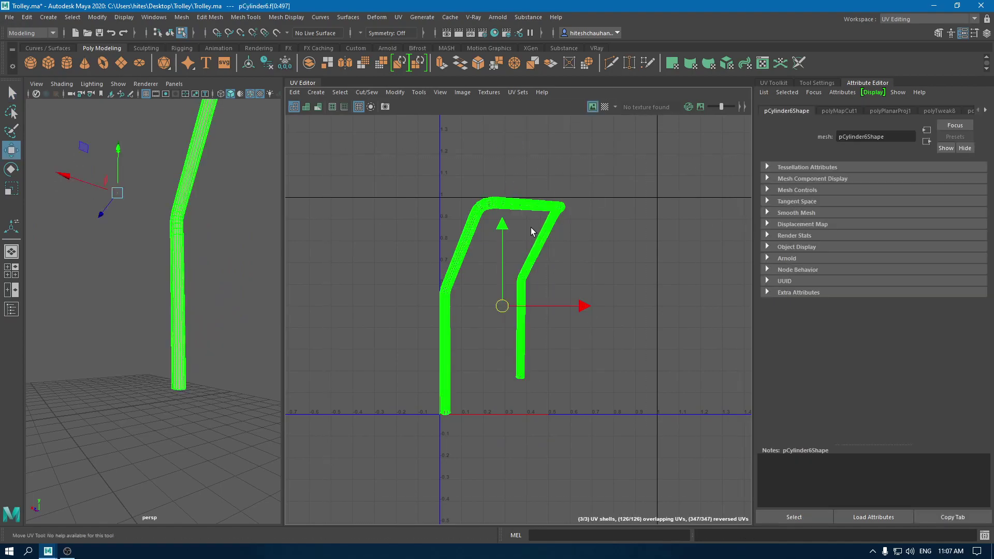
right_click_drag(531, 228, 361, 227, "shift")
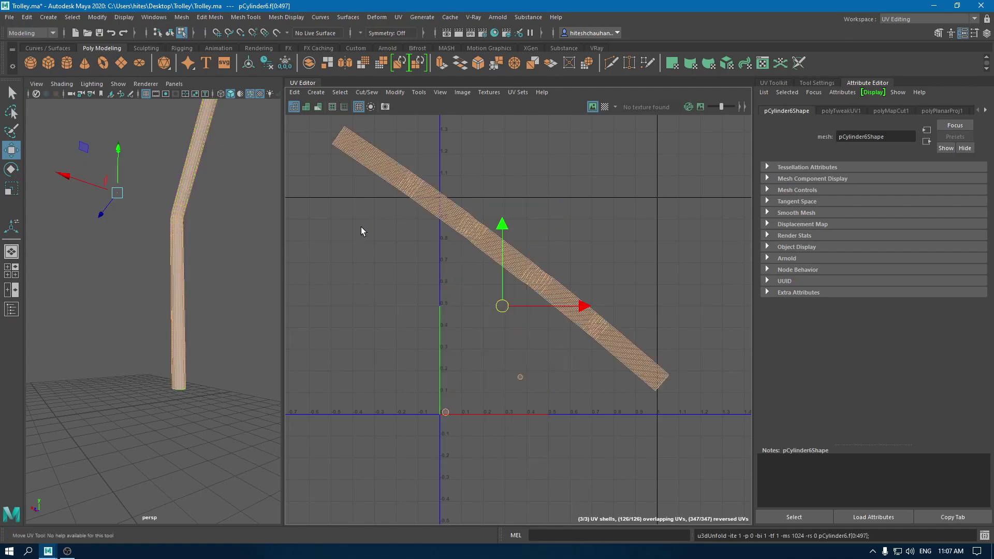
key("f")
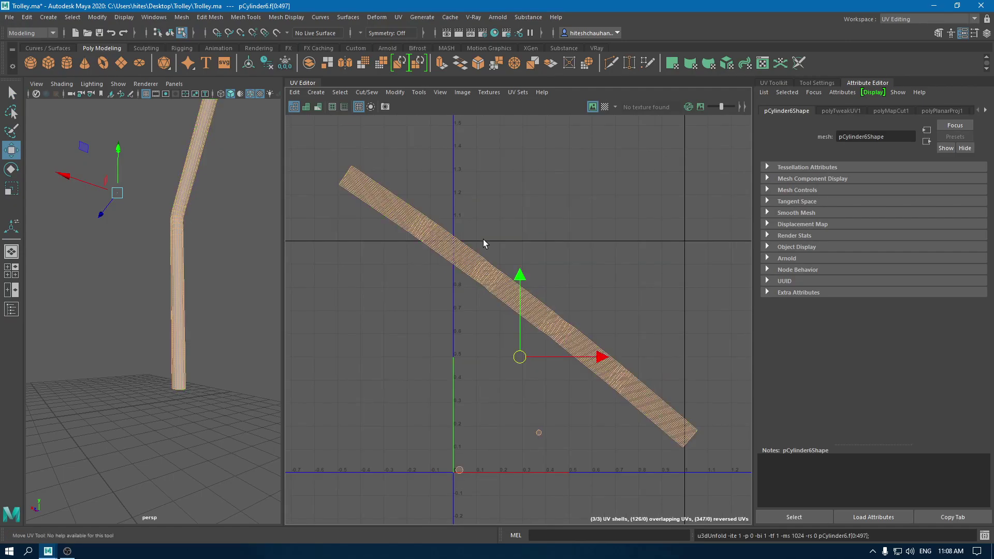
right_click_drag(542, 205, 394, 212, "shift")
right_click_drag(583, 174, 496, 210, "shift")
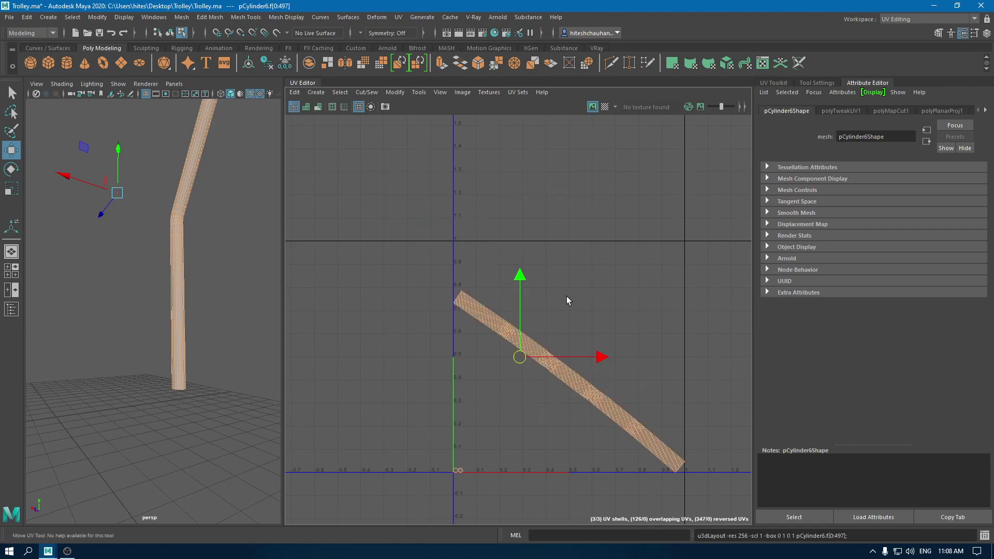
middle_click_drag(566, 296, 557, 222, "alt")
left_click(510, 312)
Step: Orient the handle's UV strip horizontally and pack its shells into 0–1 space
left_click(527, 274)
right_click_drag(583, 155, 586, 158, "shift")
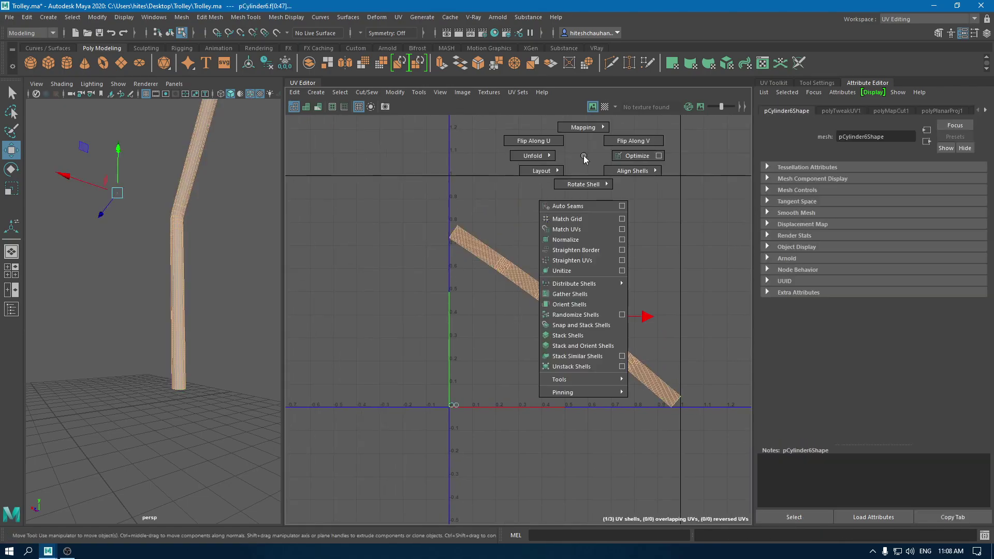
right_click_drag(574, 303, 574, 303, "shift")
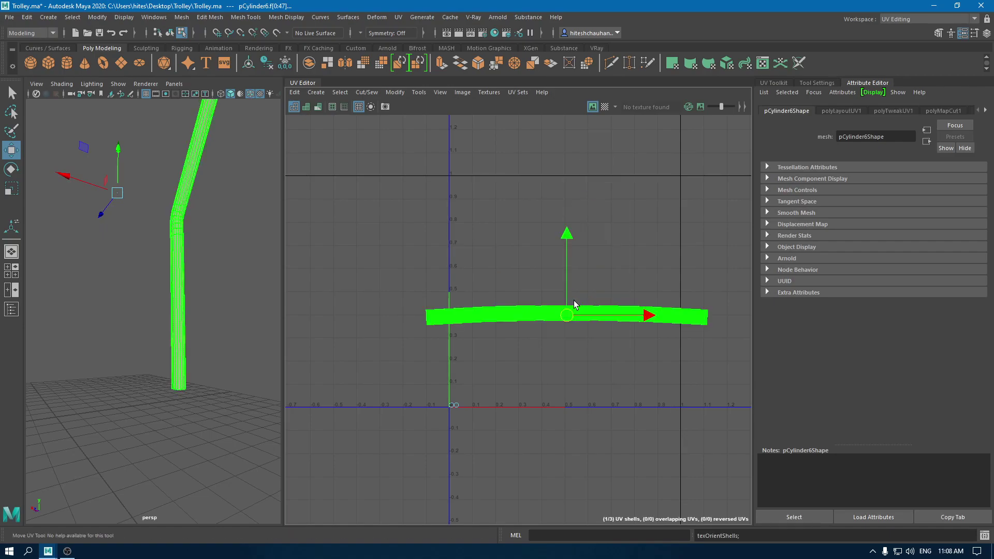
right_click_drag(598, 251, 503, 288, "shift")
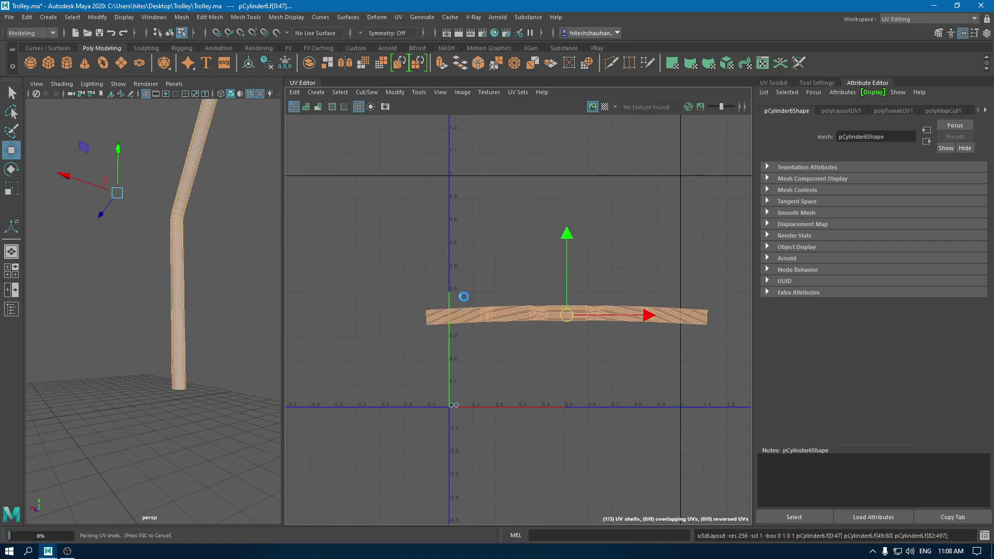
scroll(473, 307, "up", 3)
left_click_drag(499, 317, 424, 476)
right_click_drag(543, 249, 437, 272, "shift")
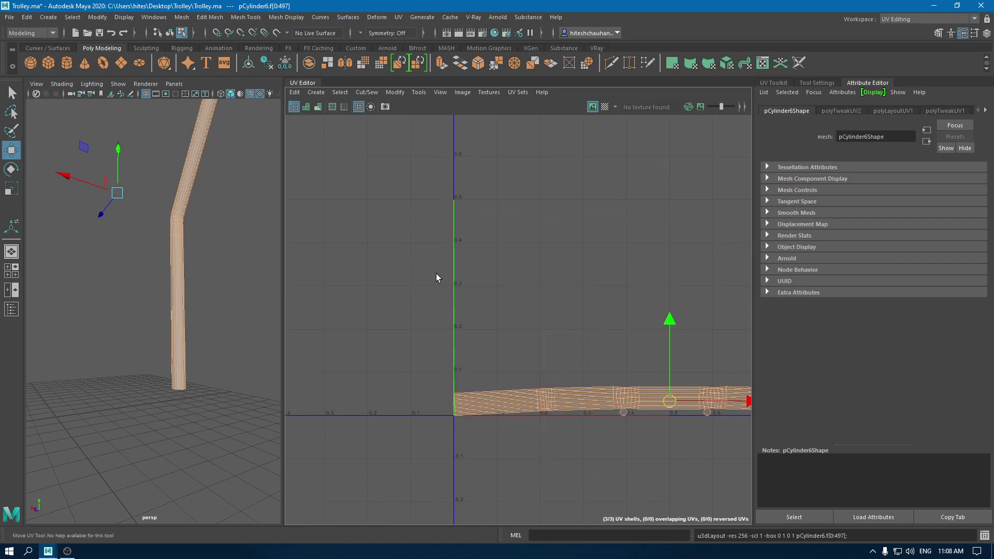
Step: Reselect all the handle's faces and straighten the UV shell into a level horizontal band
right_click_drag(150, 272, 201, 242)
left_click(201, 242)
left_click(178, 290)
left_click_drag(213, 311, 211, 279, "alt")
scroll(538, 273, "down", 1)
middle_click_drag(539, 273, 418, 231, "alt")
scroll(453, 176, "up", 1)
right_click_drag(453, 176, 452, 205)
right_click_drag(465, 172, 520, 137, "ctrl")
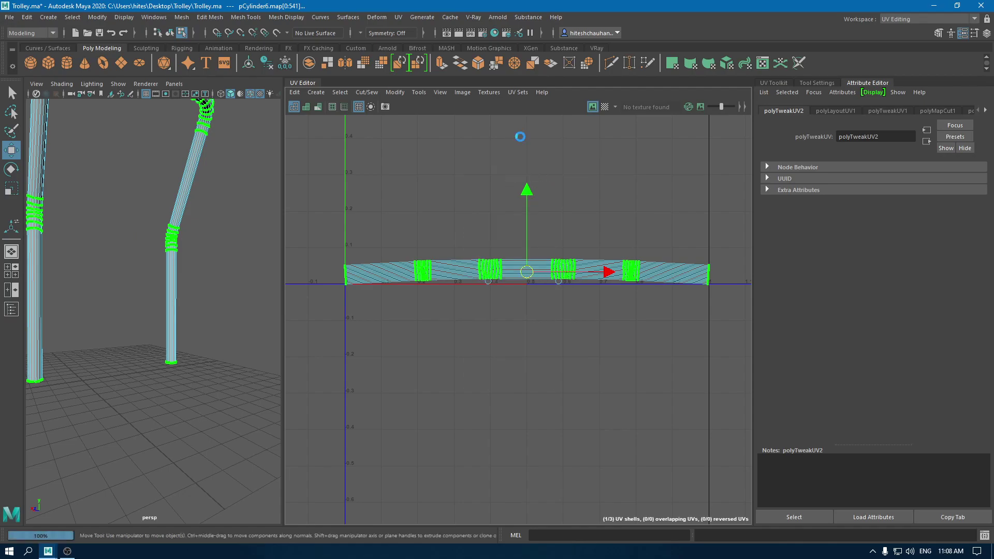
key("f")
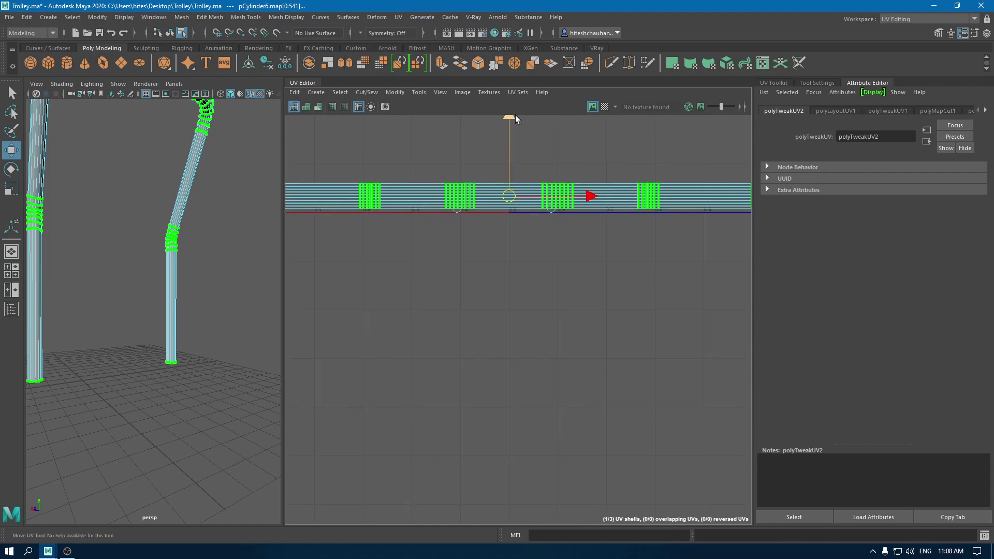
right_click_drag(551, 241, 506, 213)
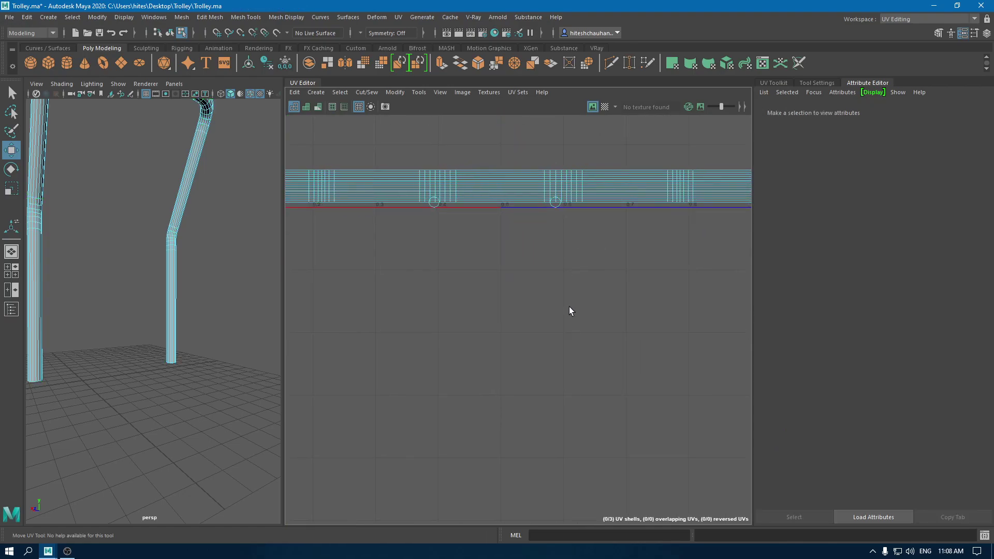
Step: Select the handle's UV shell and apply Layout UV to it again
key("f")
left_click_drag(495, 240, 723, 291)
right_click_drag(626, 136, 548, 166, "shift")
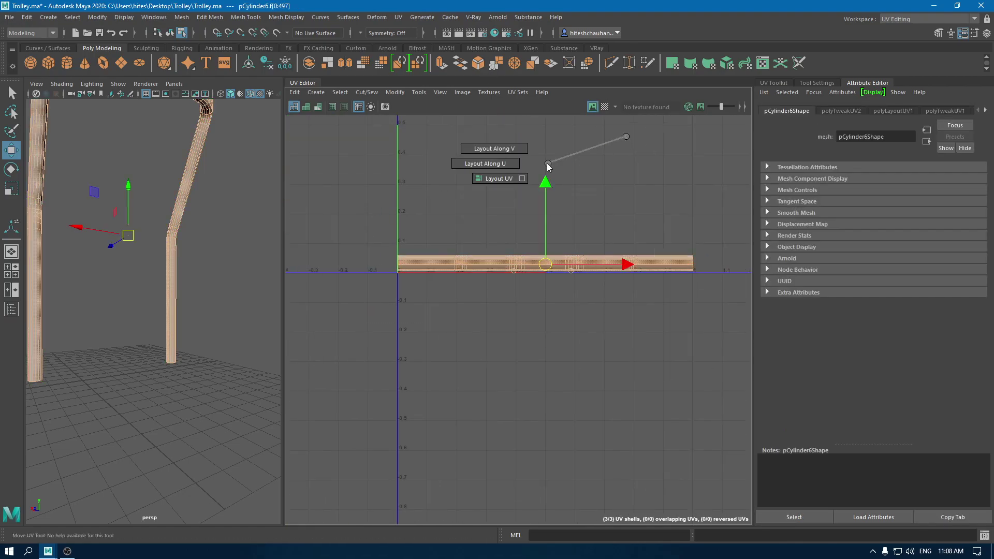
right_click_drag(478, 181, 478, 181, "shift")
key("f")
Step: In Object Mode, select the handle tube and turn on the Checker Tiles display
right_click_drag(211, 206, 244, 203)
scroll(220, 166, "down", 5)
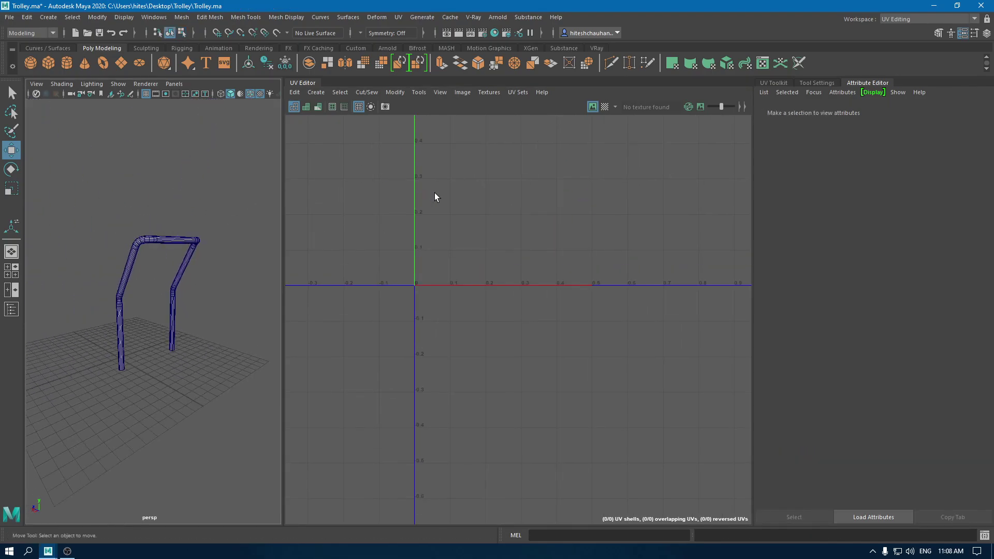
left_click(177, 238)
left_click(604, 107)
left_click(217, 254)
scroll(215, 265, "up", 4)
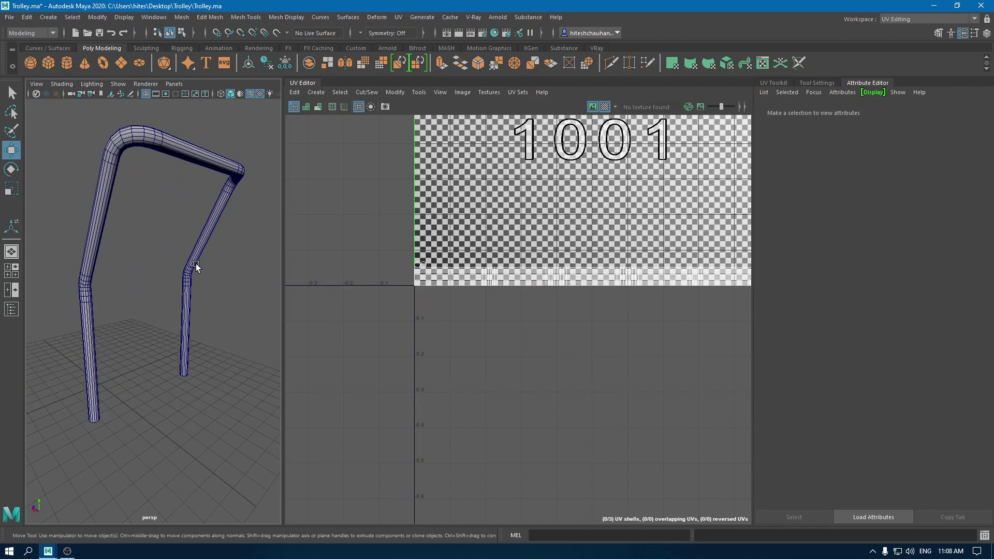
Step: Inspect the checker pattern on the handle, then unhide the rest of the trolley
left_click(240, 172)
left_click_drag(241, 173, 249, 170, "alt")
right_click_drag(248, 171, 244, 151, "alt")
left_click_drag(244, 150, 244, 138, "alt")
right_click_drag(243, 138, 267, 233, "alt")
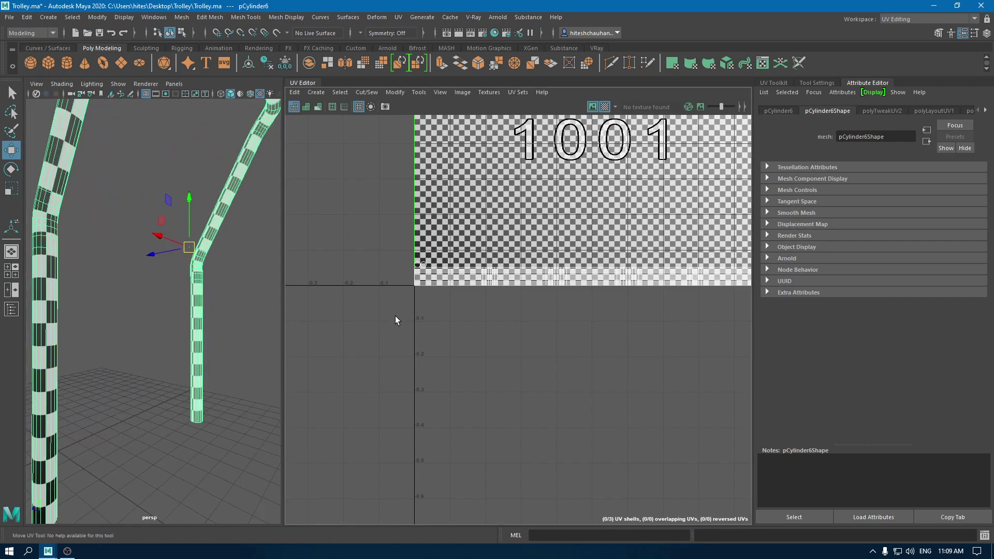
left_click(245, 260)
left_click_drag(178, 277, 241, 322)
left_click(238, 251)
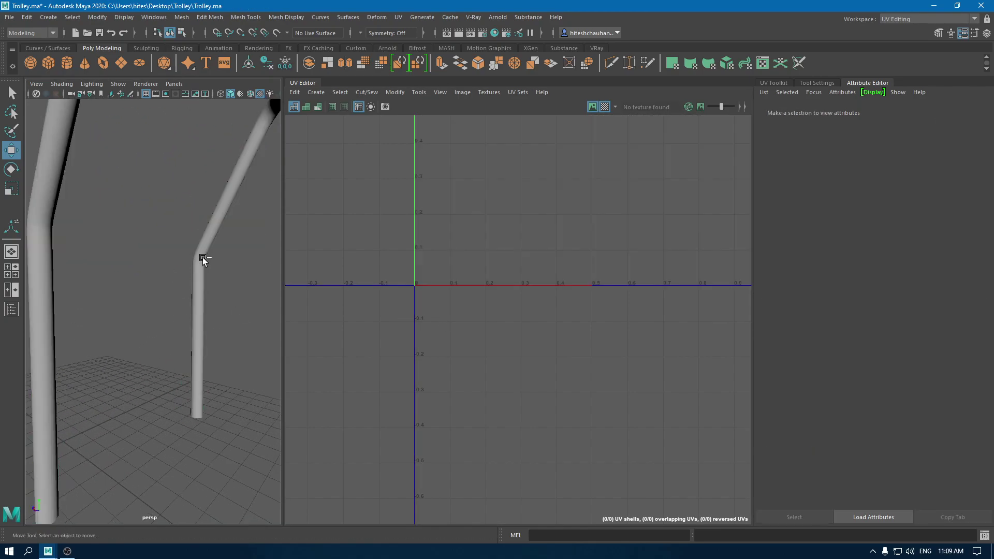
key("ctrl+shift+h")
right_click_drag(200, 263, 166, 284, "alt")
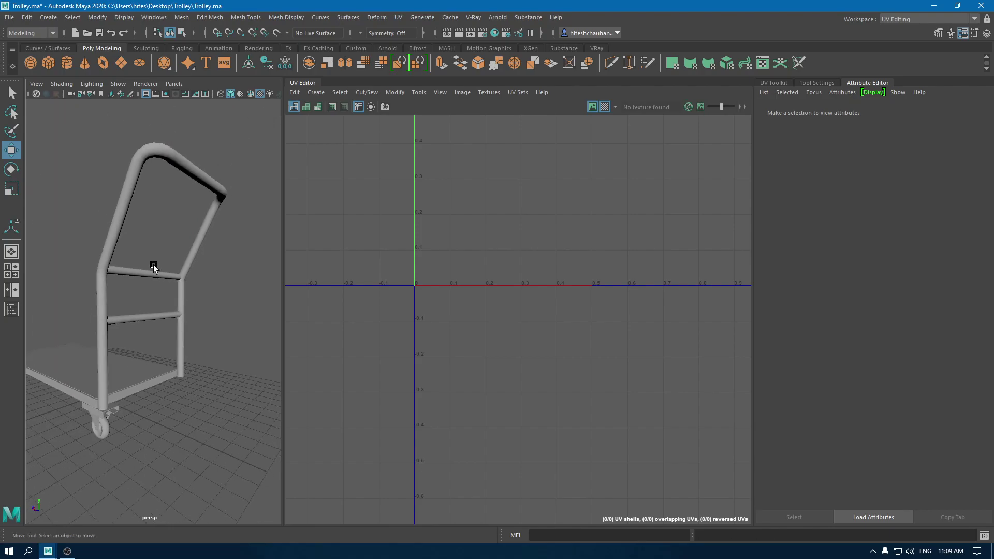
Step: Isolate the upper and lower crossbars and give them a Camera-based UV projection
left_click(153, 268)
left_click(157, 314, "shift")
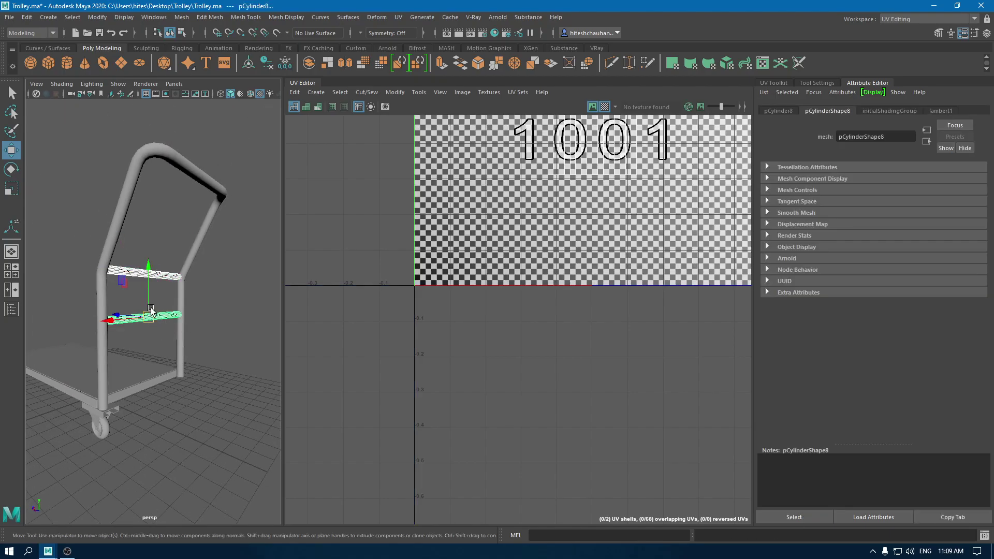
key("alt+h")
right_click_drag(149, 315, 205, 302, "alt")
left_click(316, 92)
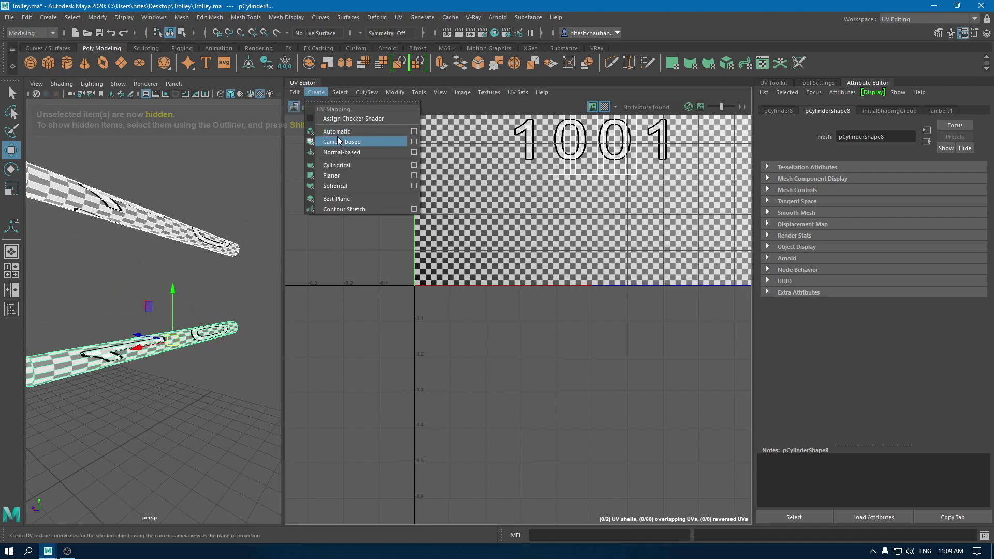
left_click(375, 141)
Step: Select seam edges along the crossbar tubes and cut the UVs along them
mouse_move(167, 242)
left_mouse_down("alt")
mouse_move(195, 185)
mouse_move(164, 232)
left_mouse_up("alt")
right_click_drag(164, 233, 60, 195)
left_click(65, 185)
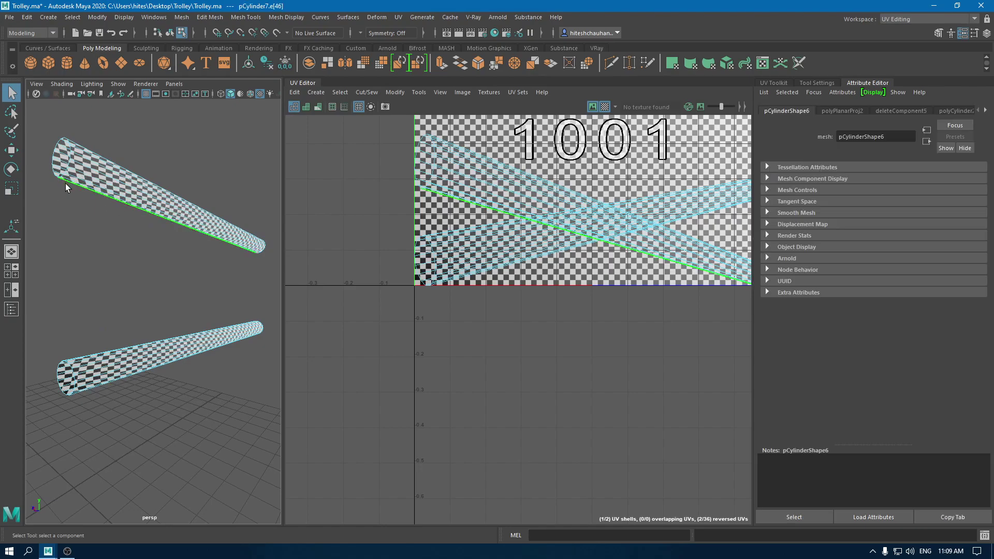
left_click_drag(113, 344, 96, 184, "alt")
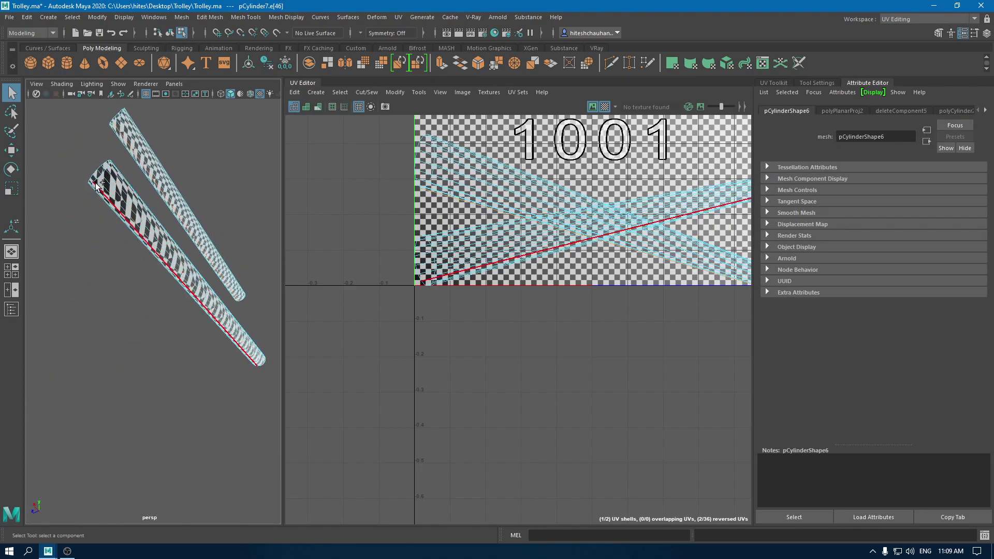
left_click(100, 187)
scroll(428, 176, "down", 3)
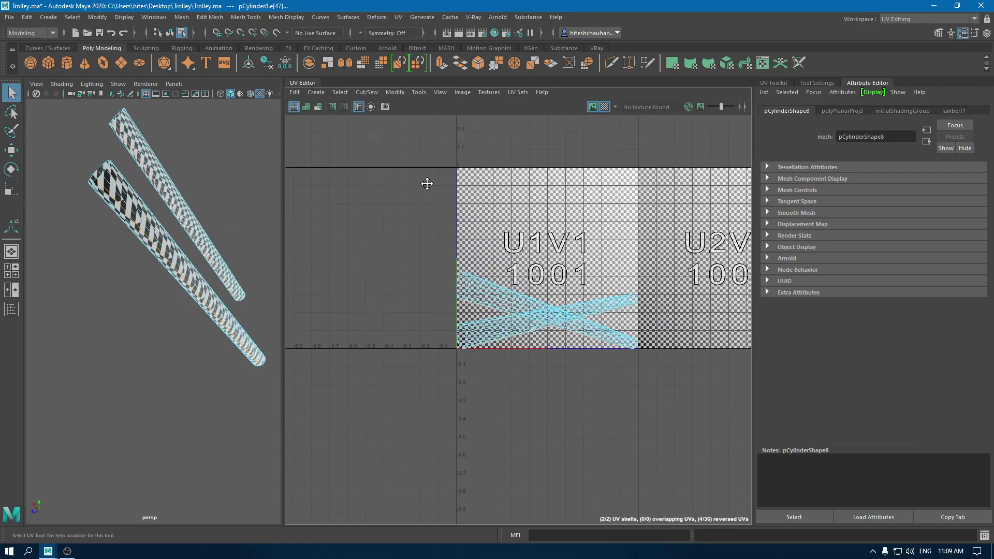
middle_click_drag(488, 291, 388, 290, "alt")
scroll(444, 203, "down", 1)
middle_click_drag(445, 202, 462, 257, "alt")
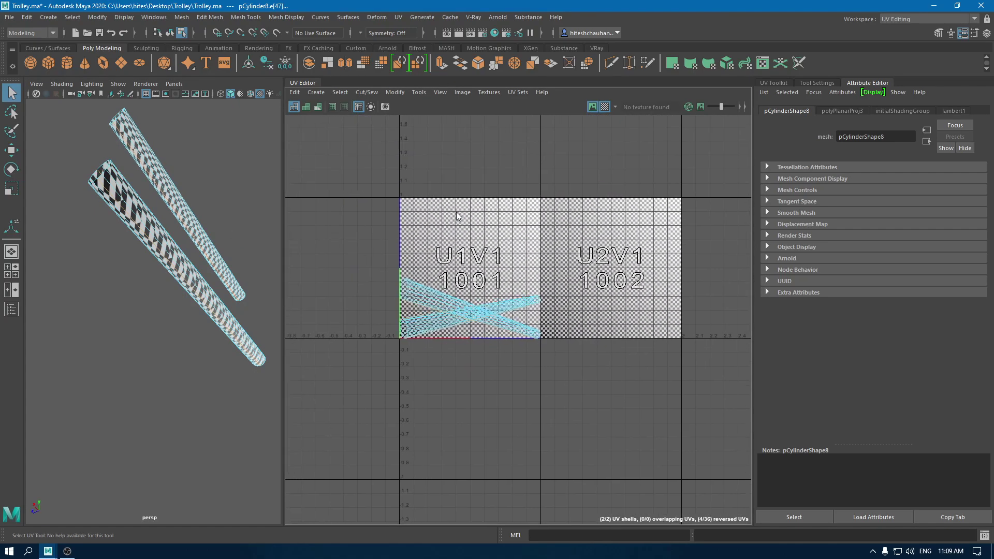
right_click_drag(496, 153, 377, 207, "shift")
Step: Select the crossbar UV shell faces and unfold the cut shell
key("w")
right_click_drag(467, 176, 388, 159)
right_click_drag(532, 219, 350, 216, "shift")
right_click_drag(540, 183, 422, 228, "shift")
scroll(543, 303, "up", 2)
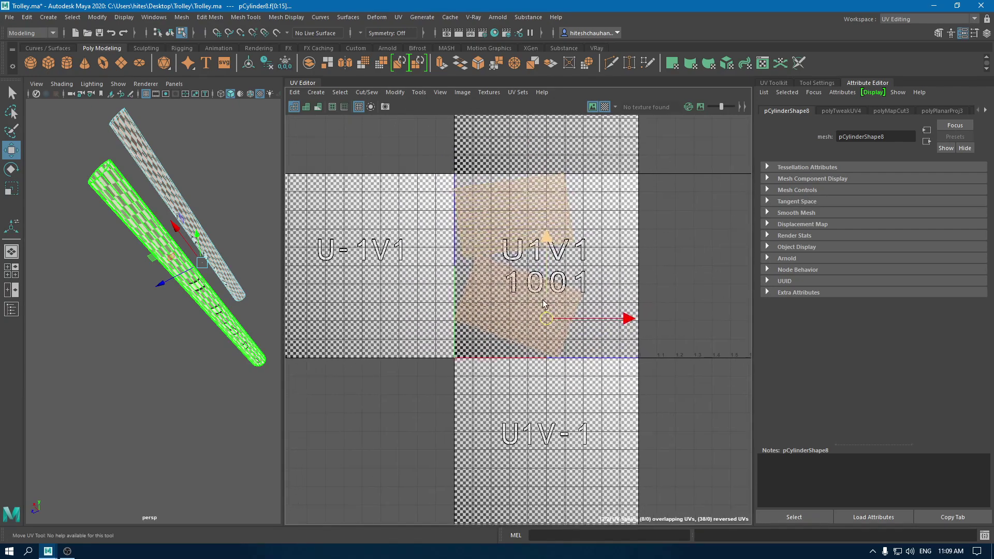
Step: Gather the crossbar UV shells into the tile, orient them, and rotate one toward horizontal
left_click(509, 236)
right_click_drag(555, 191, 551, 336, "shift")
left_click(524, 295)
right_click_drag(578, 248, 579, 247, "shift")
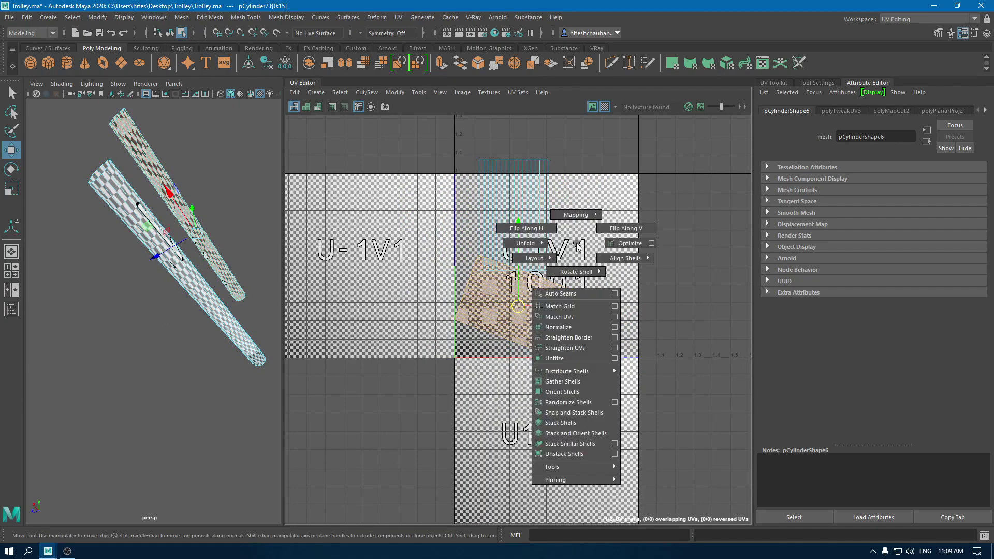
right_click_drag(558, 369, 560, 391, "shift")
left_click(548, 291)
key("e")
left_click_drag(548, 291, 448, 253)
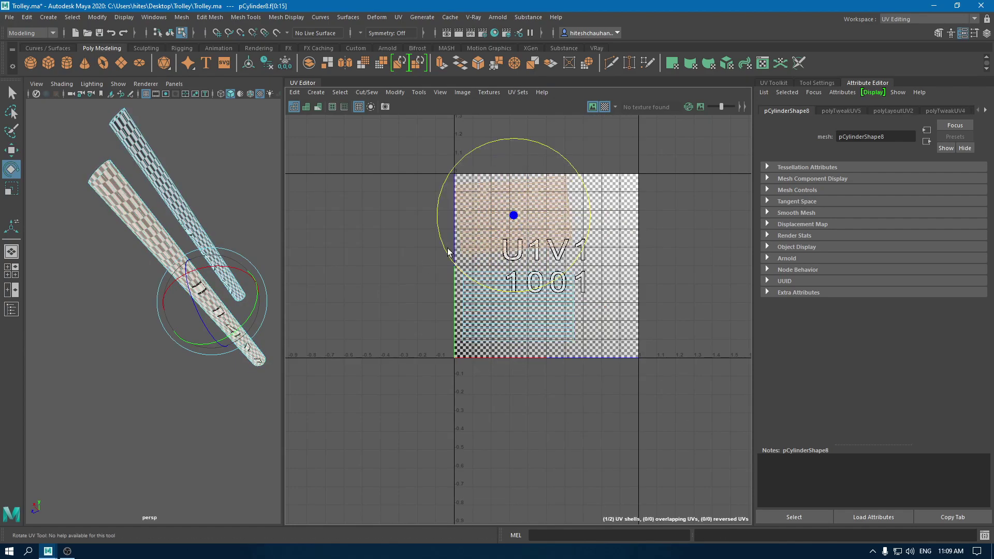
Step: Turn off the checker, redo the crossbar shell rotation to horizontal, and merge the UV pieces
left_click(604, 106)
scroll(591, 207, "up", 3)
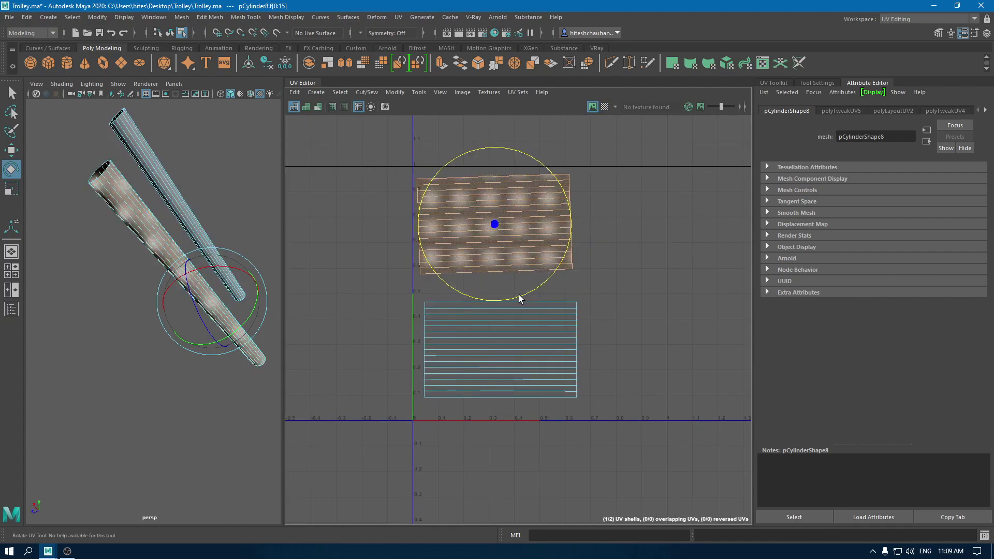
key("ctrl+z")
left_click(520, 222)
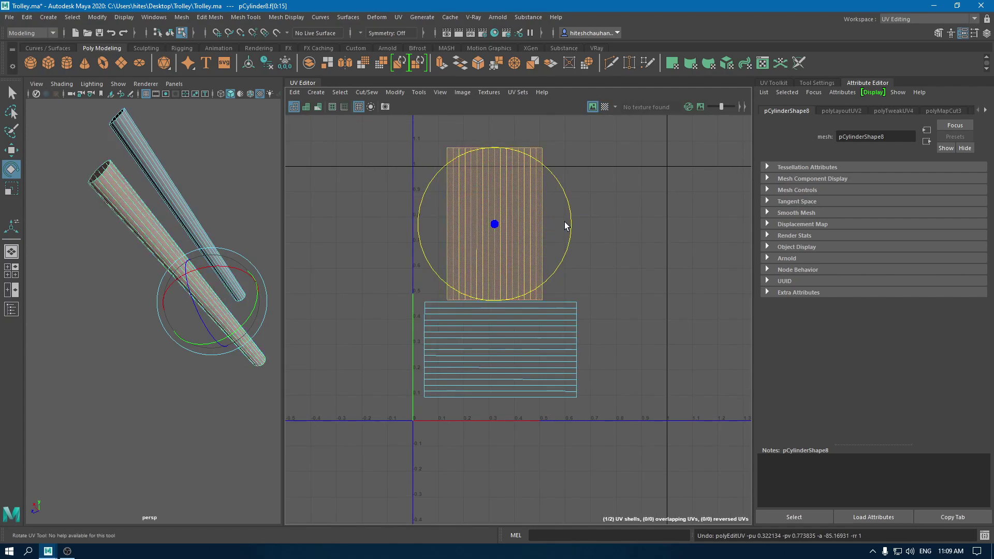
left_click_drag(543, 288, 424, 277)
key("w")
right_click_drag(484, 210, 404, 177)
left_click(550, 212)
right_click_drag(551, 212, 447, 273)
key("f")
Step: In Object Mode, select both crossbars together with the handle
right_click_drag(203, 228, 204, 186)
left_click_drag(212, 259, 203, 294, "alt")
left_click(207, 278)
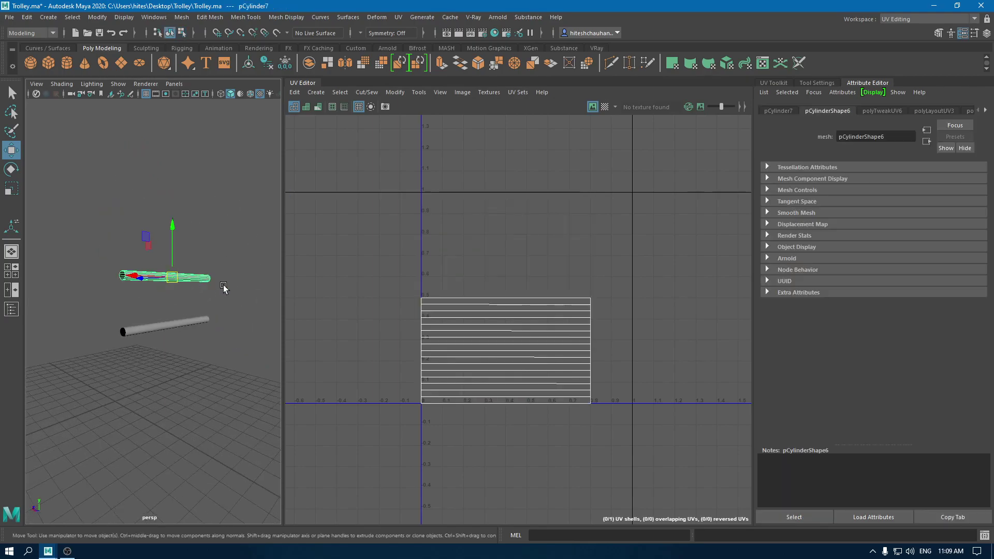
left_click(152, 331, "shift")
left_click_drag(157, 316, 161, 321, "alt")
mouse_move(205, 284)
left_mouse_down("alt")
mouse_move(211, 293)
mouse_move(215, 263)
mouse_move(198, 285)
left_mouse_up("alt")
left_click(181, 292)
left_click(166, 306)
left_click(171, 270, "shift")
left_click(188, 188, "shift")
Step: Combine the handle and crossbars into one mesh with Mesh > Combine and select all its UVs
right_click_drag(230, 157, 235, 371, "shift")
right_click_drag(558, 285, 510, 271)
left_click_drag(374, 151, 568, 416)
right_click_drag(577, 183, 511, 198, "shift")
Step: Lay out the handle and crossbar shells, then select a crossbar shell, circle shells and long strip
right_click_drag(451, 214, 452, 215, "shift")
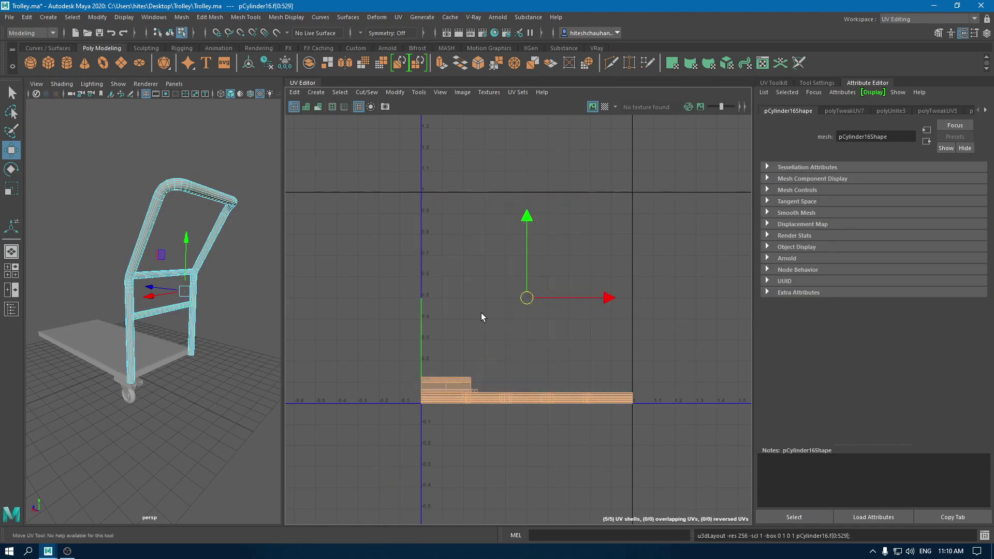
middle_click_drag(481, 314, 479, 205, "alt")
scroll(508, 315, "up", 3)
left_click(435, 320)
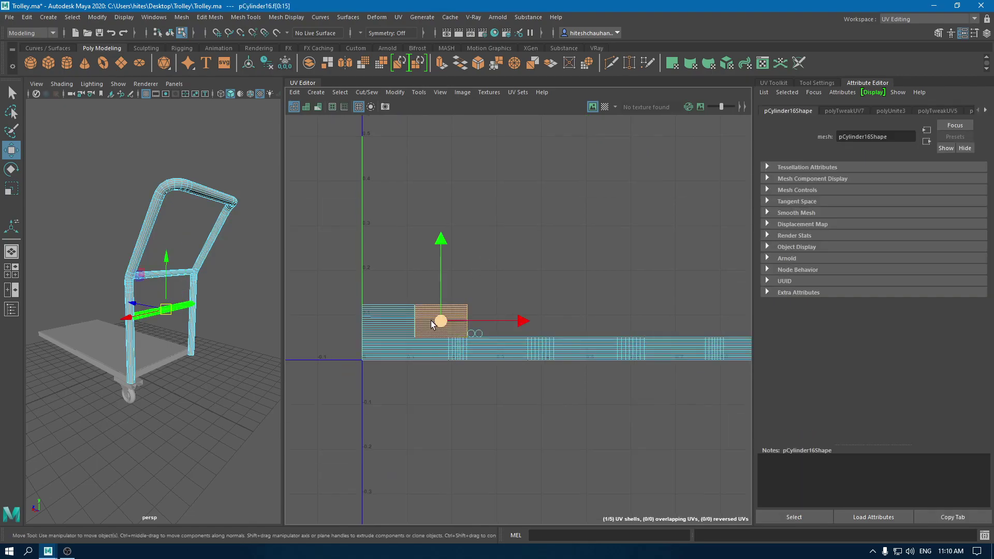
left_click_drag(417, 299, 514, 337)
scroll(513, 391, "up", 3)
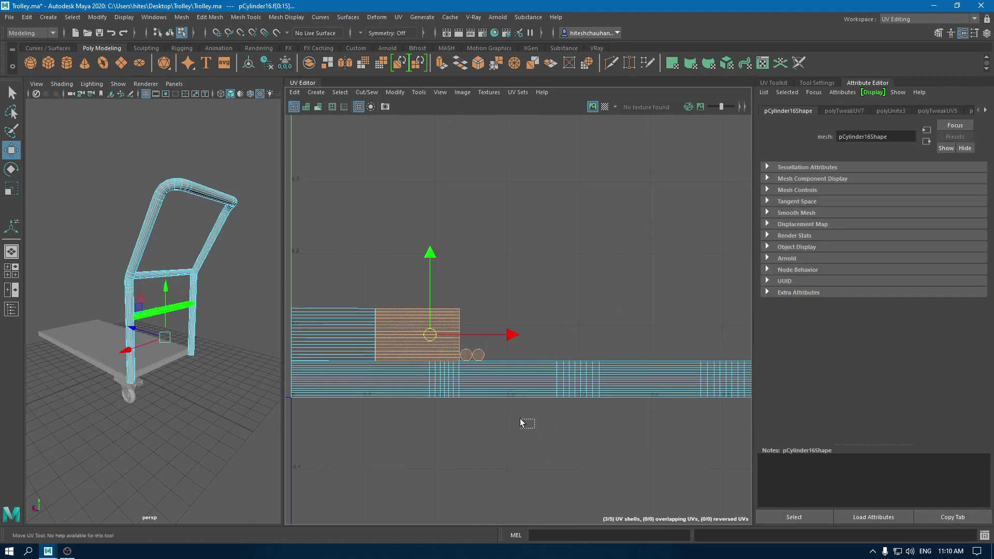
left_click_drag(530, 429, 445, 303, "shift")
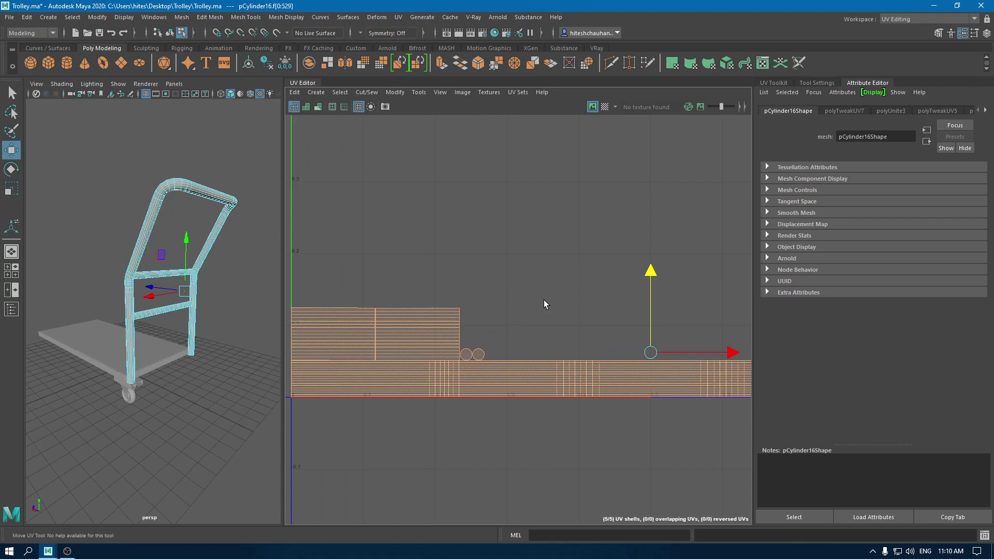
Step: Narrow the selection to one small circle shell, then return to Object Mode and deselect
left_click_drag(440, 346, 492, 353)
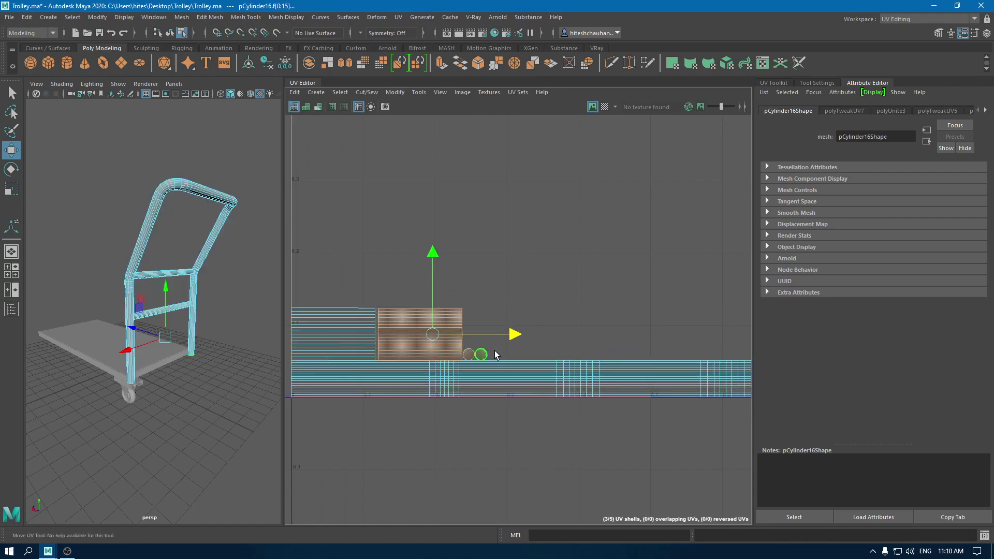
left_click(481, 355)
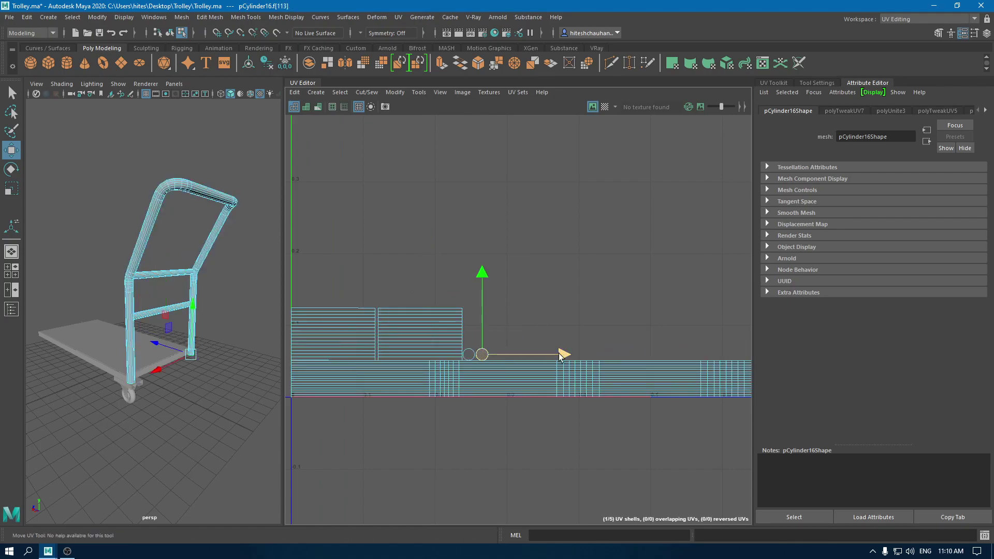
scroll(155, 290, "down", 3)
right_click_drag(232, 272, 240, 266)
left_click(240, 266)
scroll(523, 300, "down", 6)
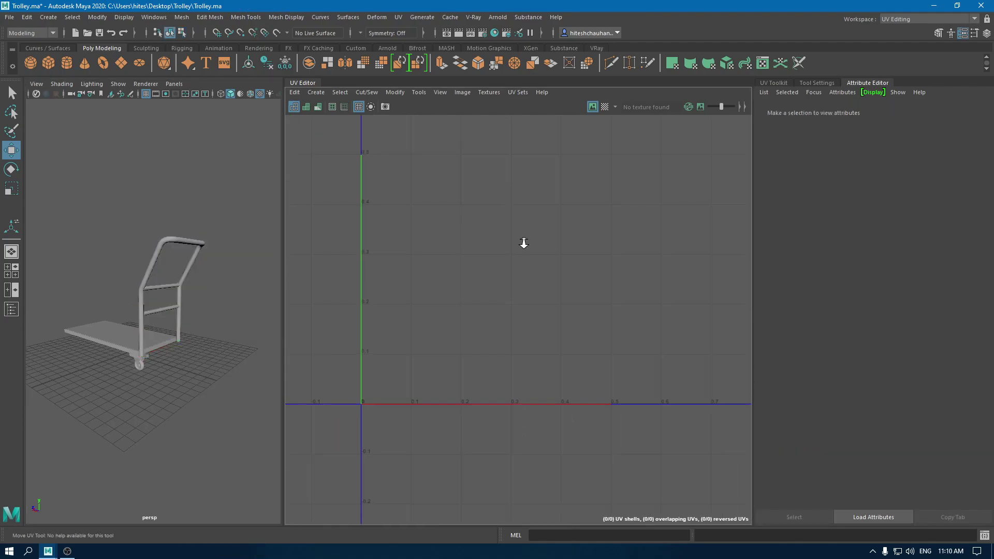
Step: Select the trolley platform and isolate it with Ctrl+1
left_click_drag(171, 269, 196, 243, "alt")
scroll(197, 240, "up", 10)
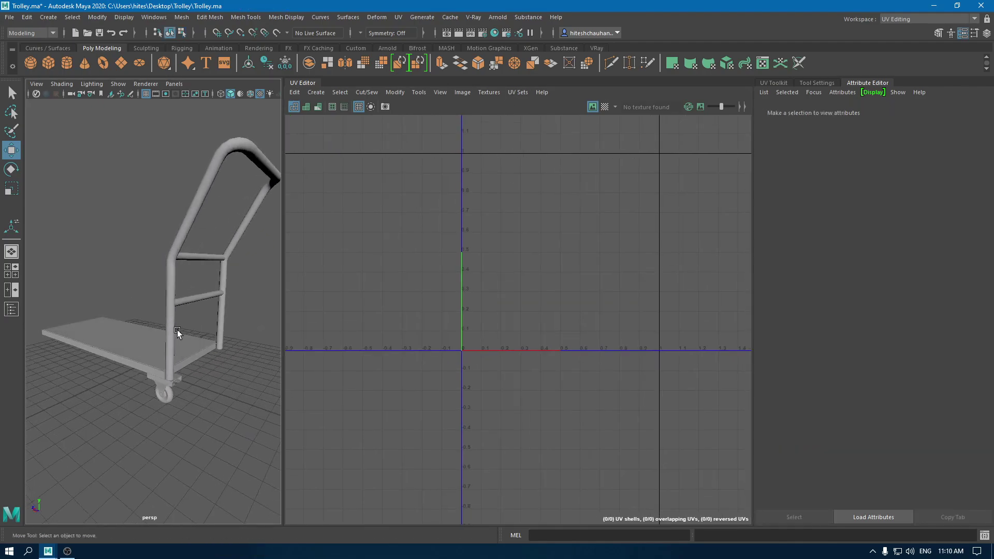
left_click_drag(243, 337, 204, 342, "alt")
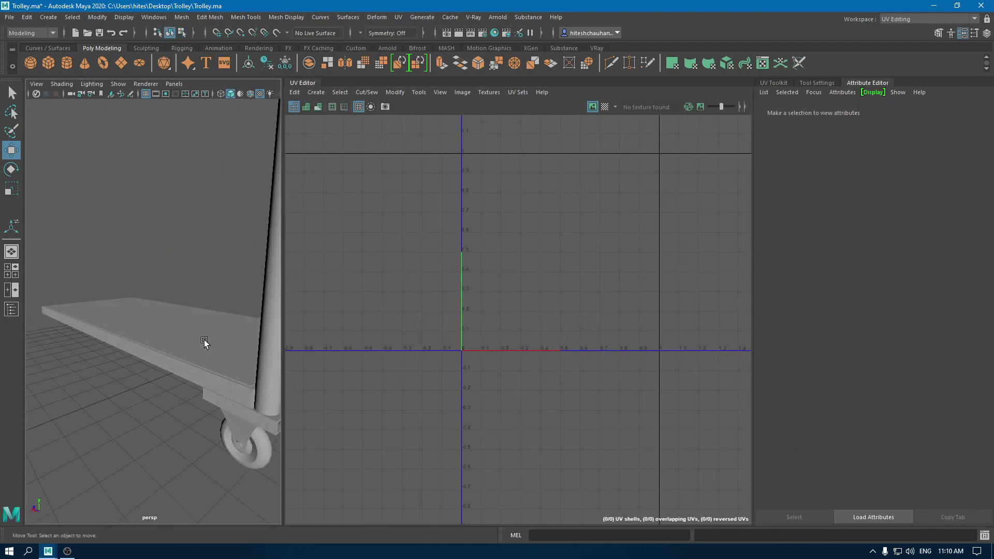
left_click_drag(208, 401, 283, 224, "alt")
left_click(191, 327)
key("ctrl+1")
Step: Apply an automatic UV projection to the platform and select an edge on its top
left_click(316, 92)
left_click(362, 135)
right_click_drag(611, 243, 604, 204)
left_click(548, 200)
Step: Move and sew the platform's side UV shells onto its top shell
right_click(546, 209, "shift")
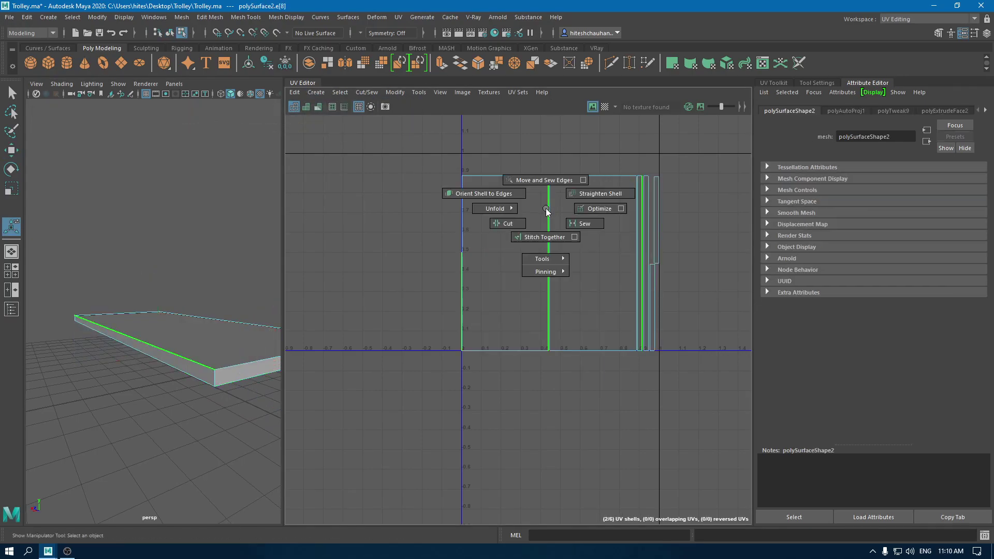
left_click(547, 169)
key("w")
middle_click_drag(671, 191, 515, 166, "alt")
left_click(393, 186)
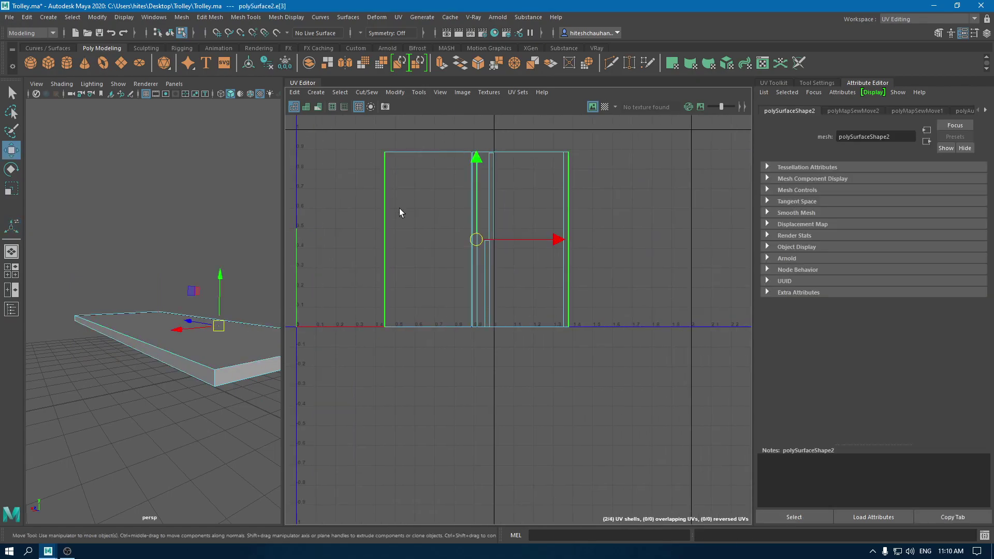
left_click(593, 190)
left_click(543, 154)
left_click(520, 327)
left_click(513, 328)
left_click(539, 194)
Step: Select the platform's UV shells, return to object selection and unhide all objects
right_click_drag(538, 194, 483, 177)
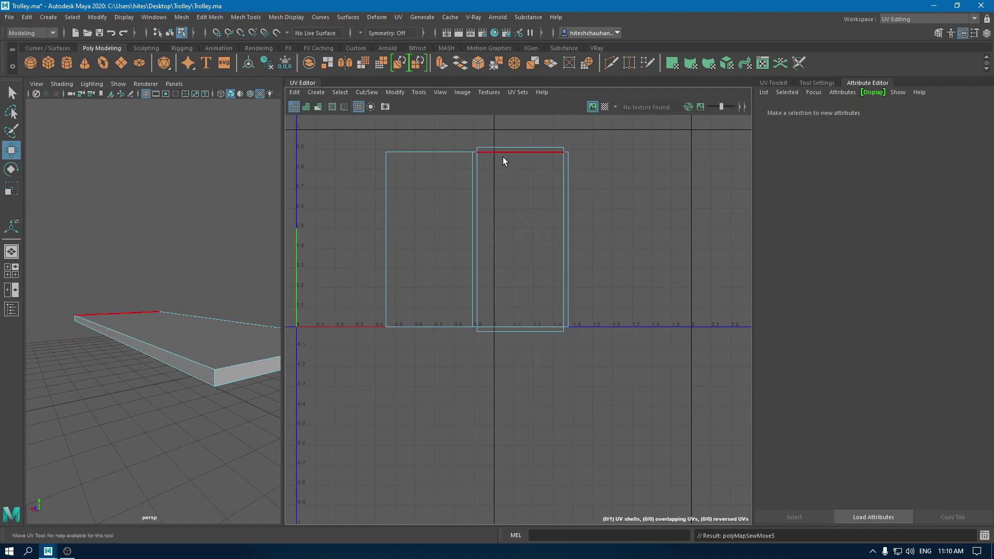
left_click(469, 159)
right_click_drag(618, 137, 443, 191, "ctrl")
scroll(444, 195, "down", 3)
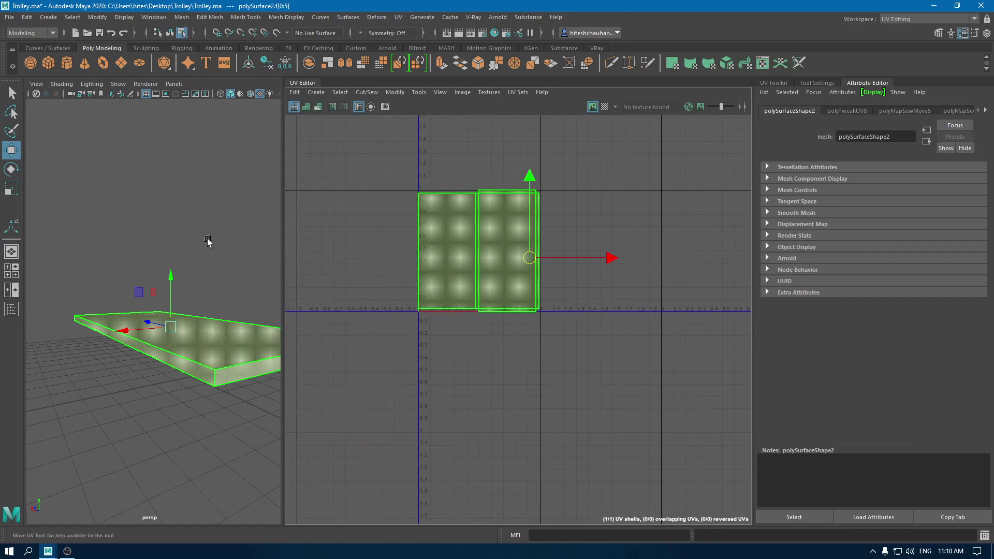
key("F8")
left_click(269, 181)
key("ctrl+shift+h")
Step: Select the trolley board and hide everything else with Alt+H
left_click_drag(264, 186, 170, 242, "alt")
left_click(170, 239)
mouse_move(171, 285)
left_mouse_down("alt")
mouse_move(133, 264)
mouse_move(119, 268)
mouse_move(186, 310)
mouse_move(171, 291)
left_mouse_up("alt")
key("alt+h")
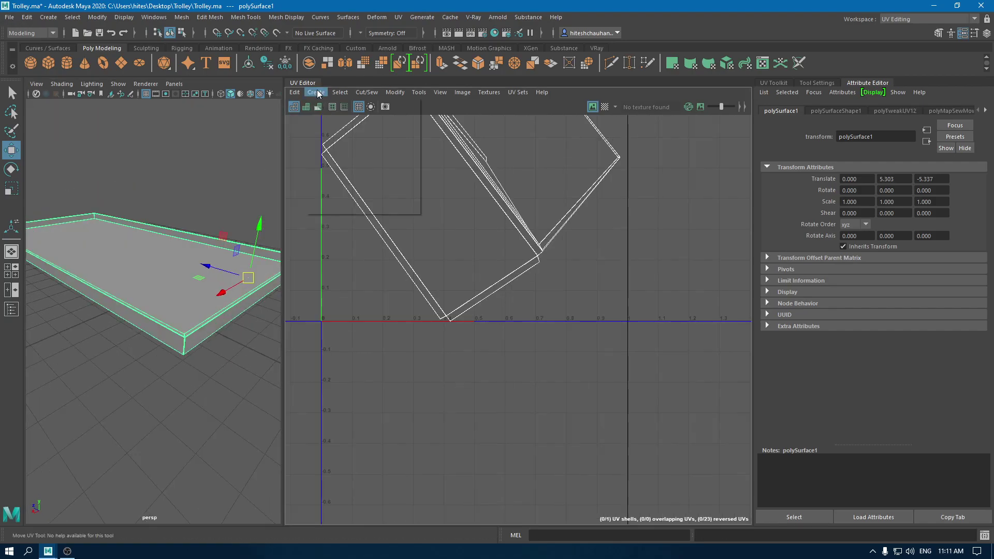
Step: Automatically project the board's UVs and move one shell to the tile's right side
left_click(316, 92)
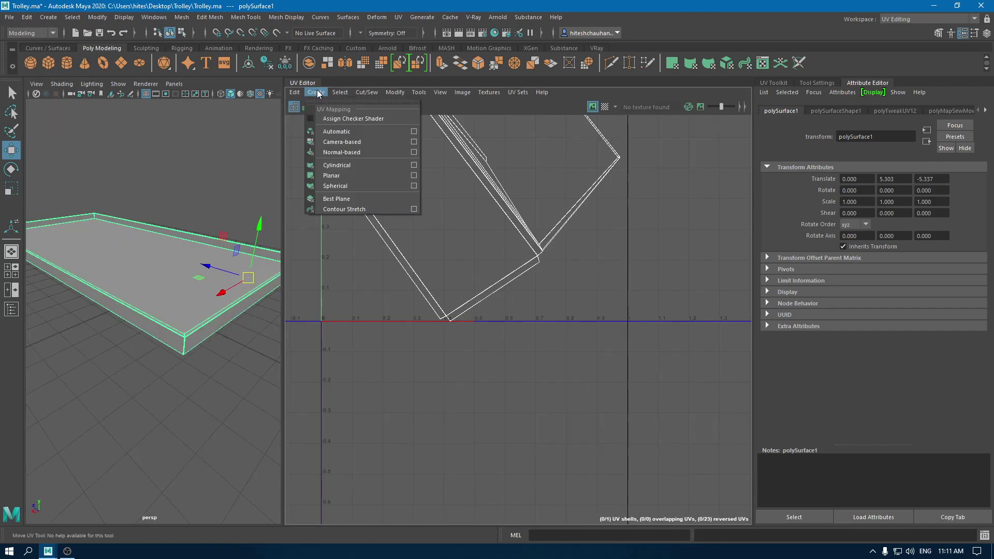
left_click(363, 130)
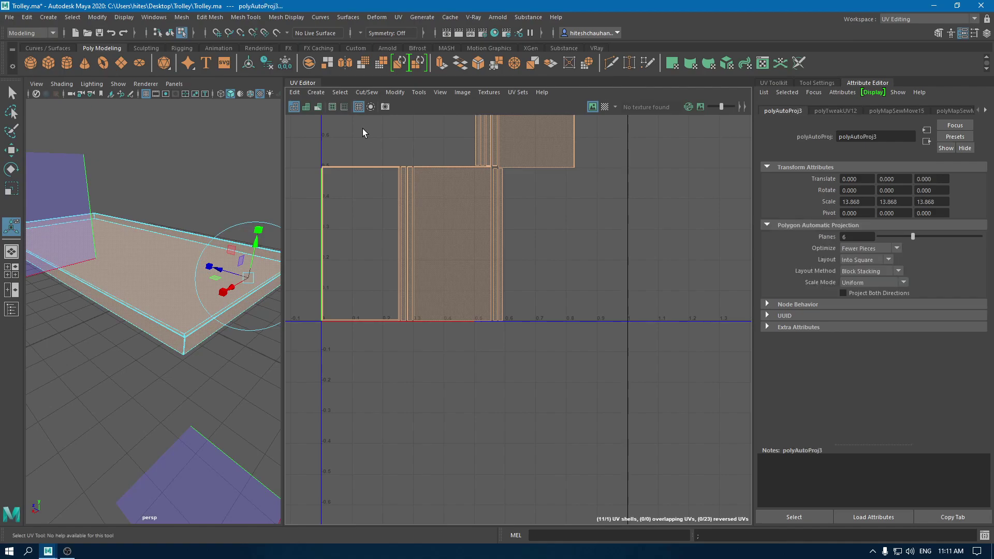
right_click_drag(389, 165, 346, 146)
left_click(433, 190)
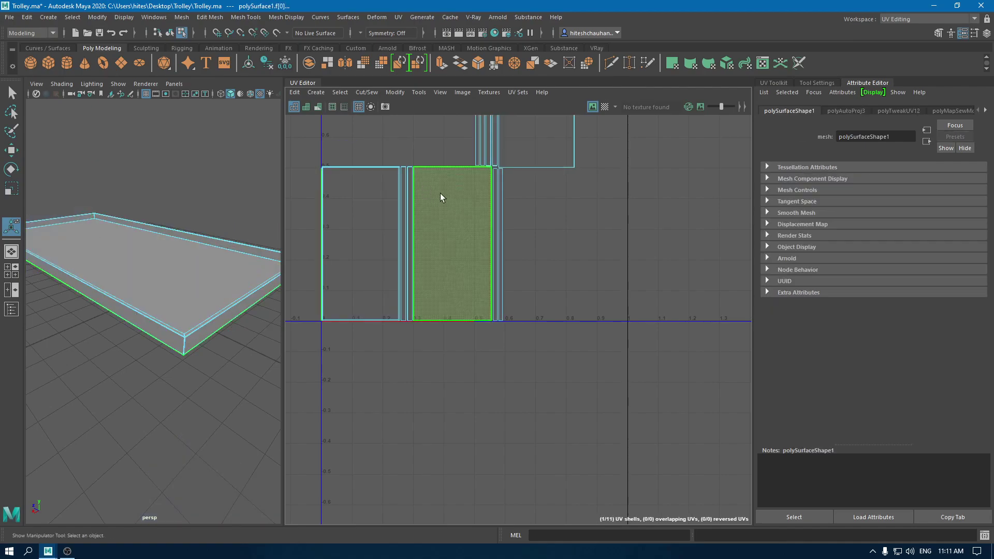
middle_click_drag(440, 193, 436, 213, "alt")
key("w")
left_click_drag(529, 259, 663, 259)
Step: Sew a seam edge to join two shells and slide the left shell to the right
mouse_move(145, 269)
left_mouse_down("alt")
mouse_move(151, 244)
mouse_move(156, 259)
left_mouse_up("alt")
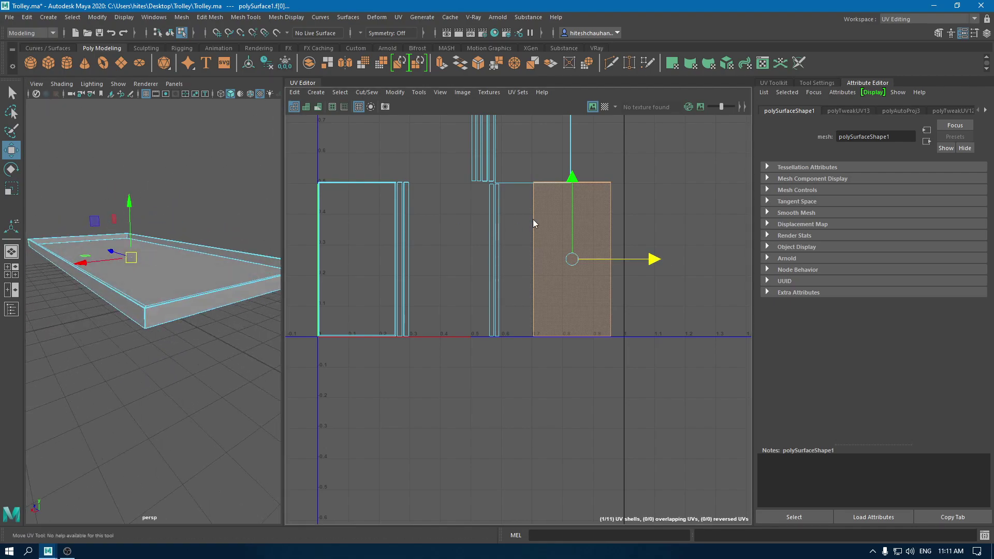
key("F10")
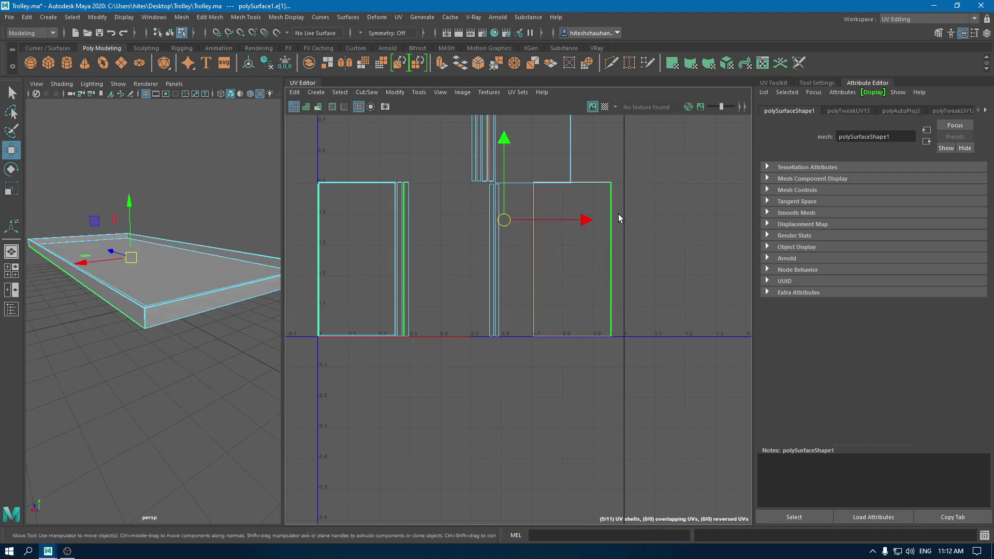
right_click_drag(653, 240, 650, 213, "shift")
right_click(582, 203)
left_click(581, 231)
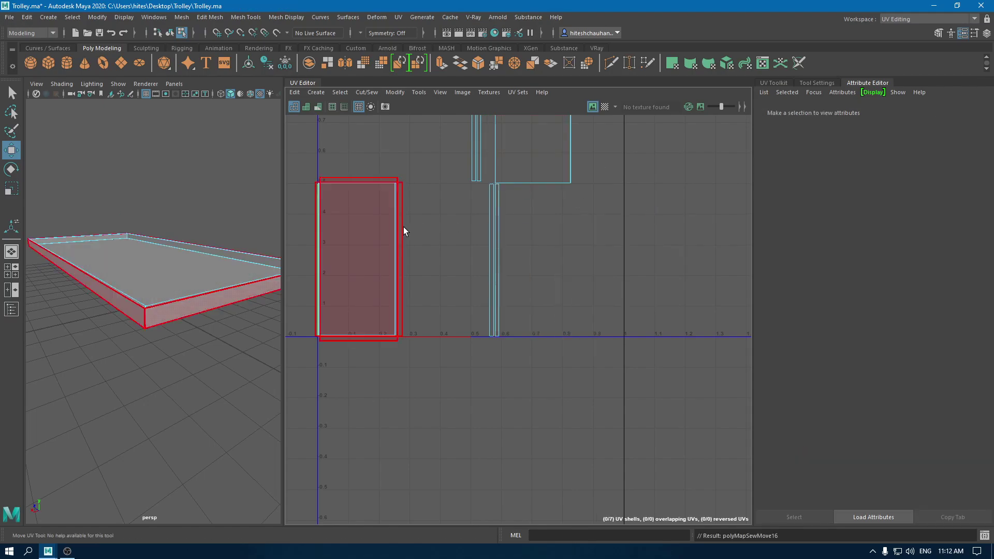
left_click_drag(411, 226, 308, 347)
left_click_drag(440, 259, 706, 281)
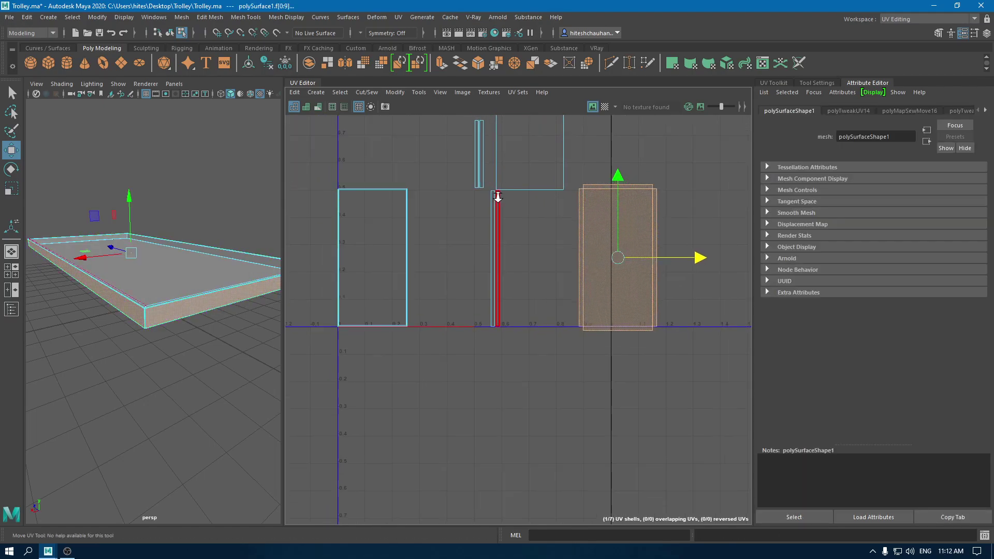
Step: Select the middle shell's right, top, left and bottom edges and sew the bottom edge
left_click(564, 187)
middle_click_drag(563, 152, 535, 215, "alt")
key("F10")
left_click(535, 215)
left_click(464, 211)
left_click(521, 218)
left_click(480, 319)
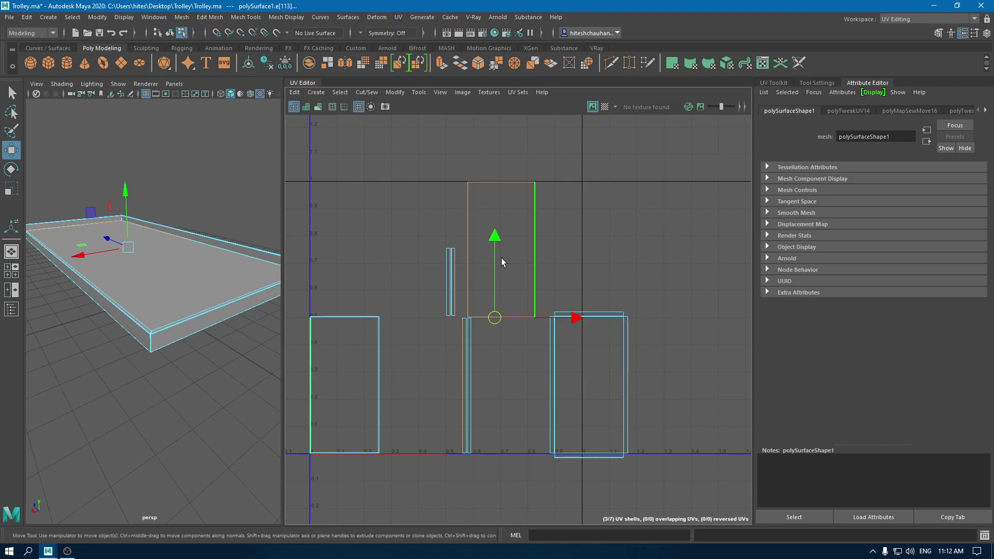
left_click(501, 166)
right_click_drag(500, 166, 551, 180)
Step: Sew the middle shell's top and right edges, leaving three shells
left_click(493, 181)
left_click(534, 215)
right_click_drag(534, 215, 571, 141, "shift")
left_click(526, 223)
left_click(549, 219)
left_click(539, 222)
right_click_drag(573, 228, 592, 157, "shift")
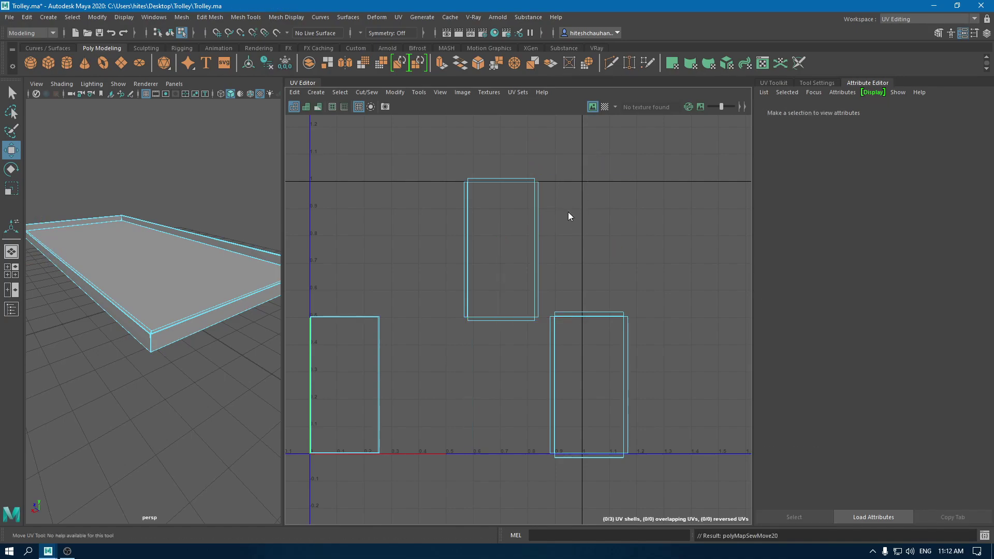
left_click(513, 220)
scroll(428, 164, "down", 5)
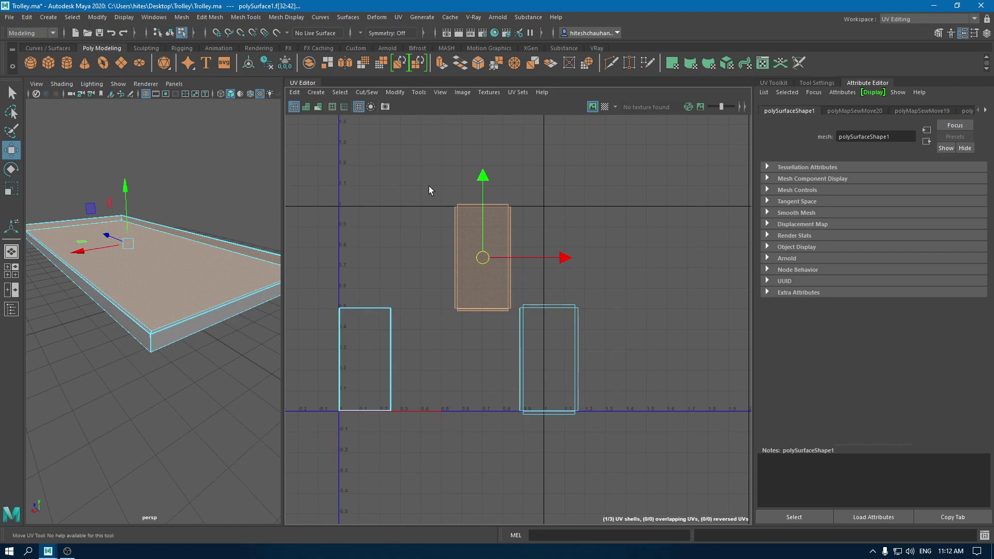
Step: Select all three platform shells, unfold them and lay them out side by side
right_click_drag(434, 181, 396, 160)
left_click_drag(349, 173, 575, 378)
right_click_drag(555, 179, 473, 177, "shift")
right_click_drag(520, 146, 390, 201, "shift")
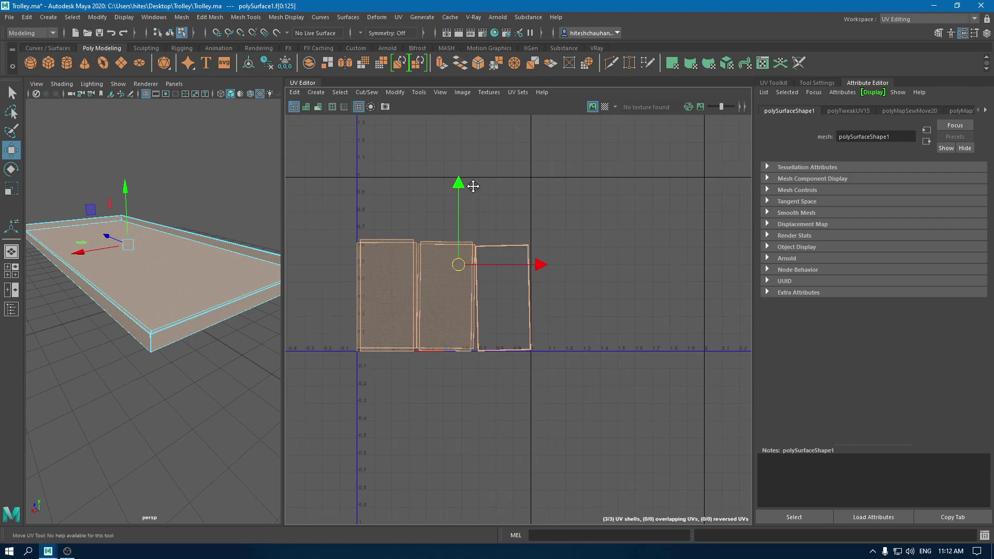
scroll(535, 280, "up", 3)
Step: Orient the left, middle and right shells upright
left_click(337, 254)
right_click_drag(421, 169, 409, 318, "shift")
left_click(502, 193)
left_click(505, 234)
right_click_drag(507, 191, 502, 339, "shift")
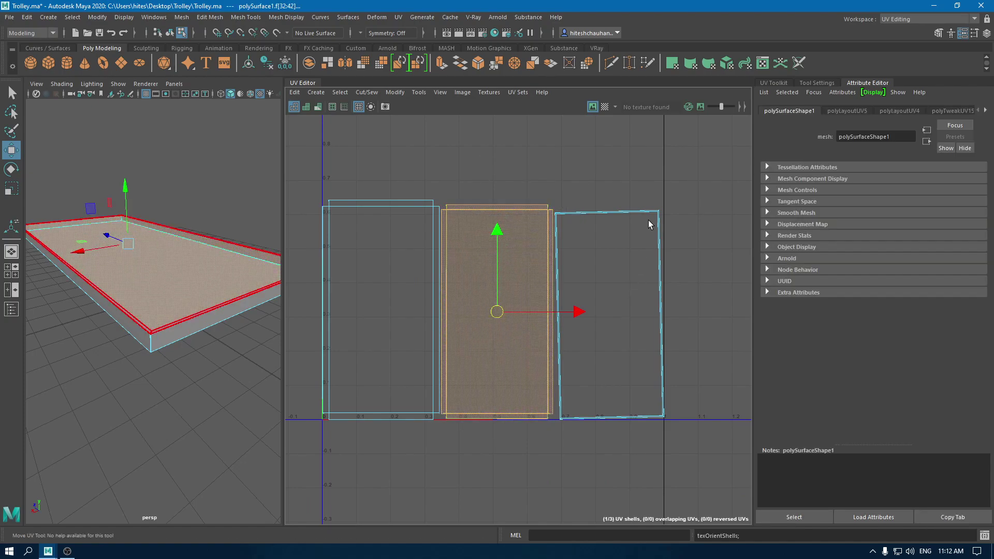
left_click(641, 207)
left_click(638, 216)
right_click_drag(639, 198, 629, 344, "shift")
scroll(579, 251, "down", 2)
Step: Reselect all three upright shells and re-pack them with Layout
left_click(402, 182)
left_click_drag(402, 186, 658, 394)
right_click_drag(675, 182, 640, 196, "shift")
scroll(538, 254, "down", 3)
Step: Return to Object Mode, deselect, and unhide the hidden trolley parts with Ctrl+Shift+H
right_click_drag(194, 222, 233, 197)
left_click(233, 196)
key("ctrl+shift+h")
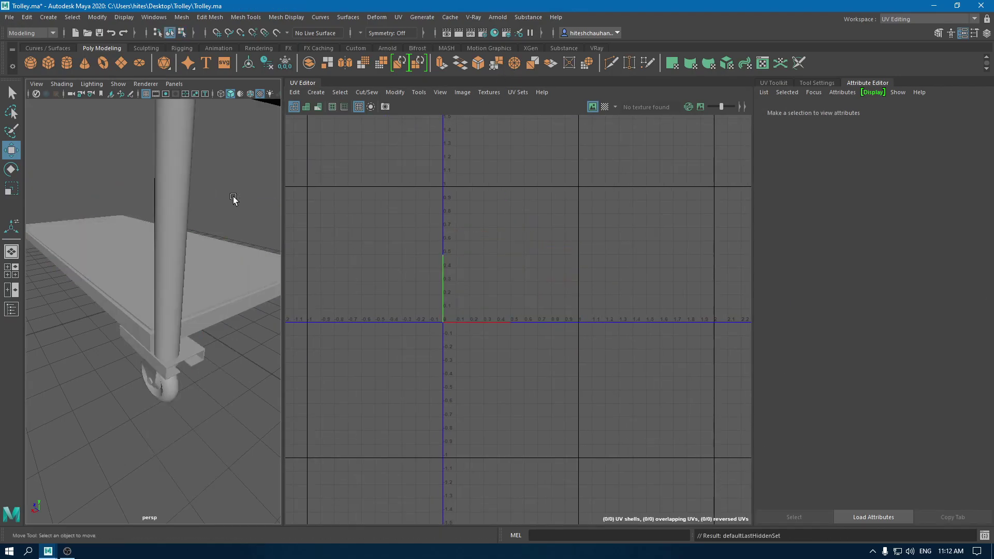
Step: Select the bracket above the wheel and hide everything else with Alt+H
left_click_drag(233, 196, 206, 295, "alt")
left_click(133, 260)
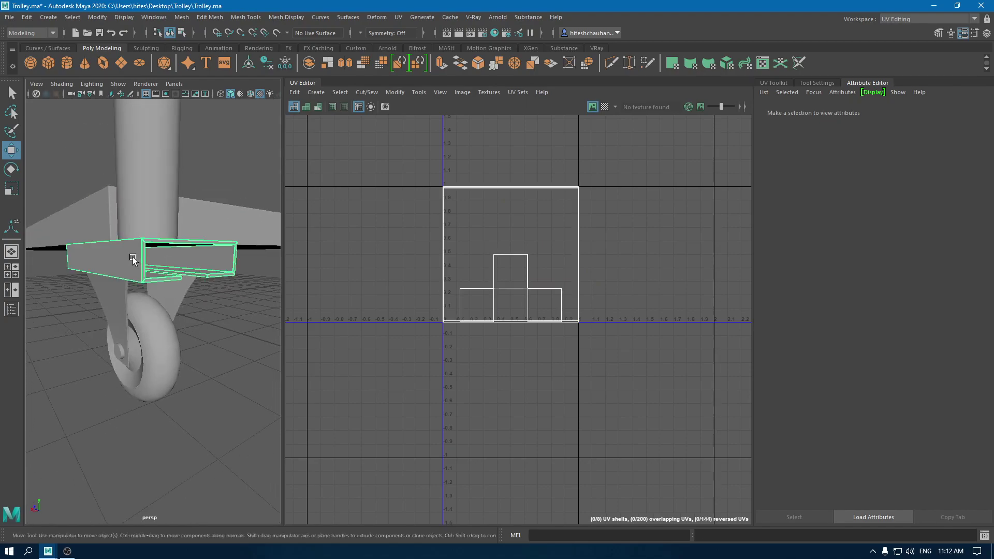
key("alt+h")
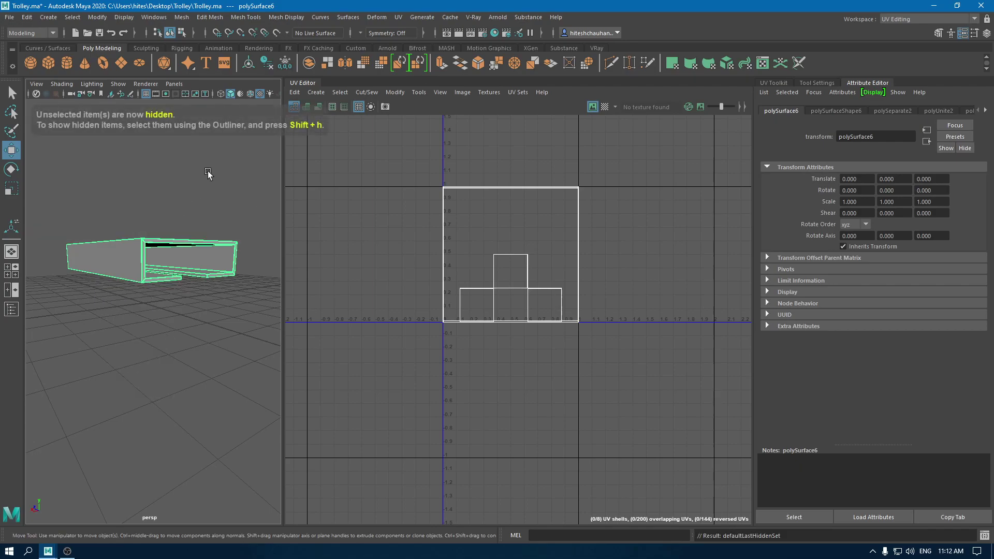
Step: Apply an automatic UV projection to the bracket and select an edge on its narrow shell
left_click(316, 91)
key("Escape")
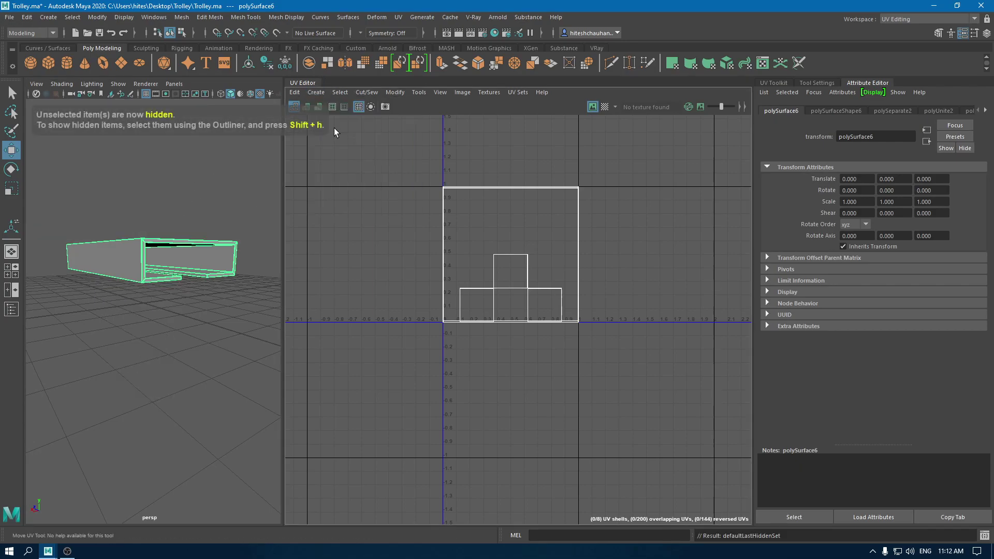
left_click(312, 92)
left_click(328, 130)
scroll(611, 232, "up", 3)
right_click_drag(386, 221, 377, 166)
left_click(365, 301)
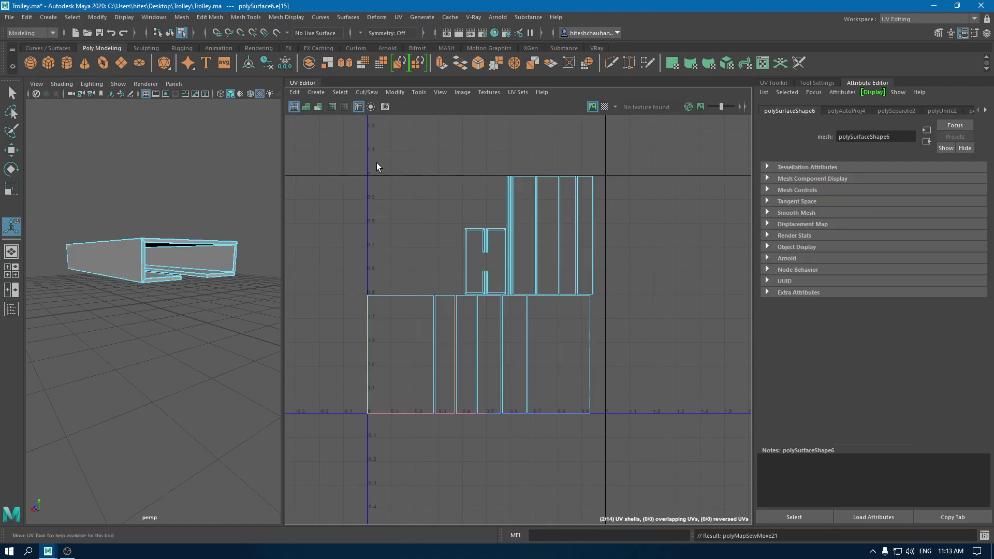
Step: Move and sew the bracket's narrow shells onto the left group, then shift the lower-right shell left
left_click(404, 204)
key("w")
left_click(430, 321)
right_click_drag(429, 321, 404, 233, "shift")
left_click(455, 339)
right_click_drag(472, 357, 448, 283, "shift")
left_click(586, 359)
left_click(554, 360)
right_click_drag(554, 361, 551, 243, "shift")
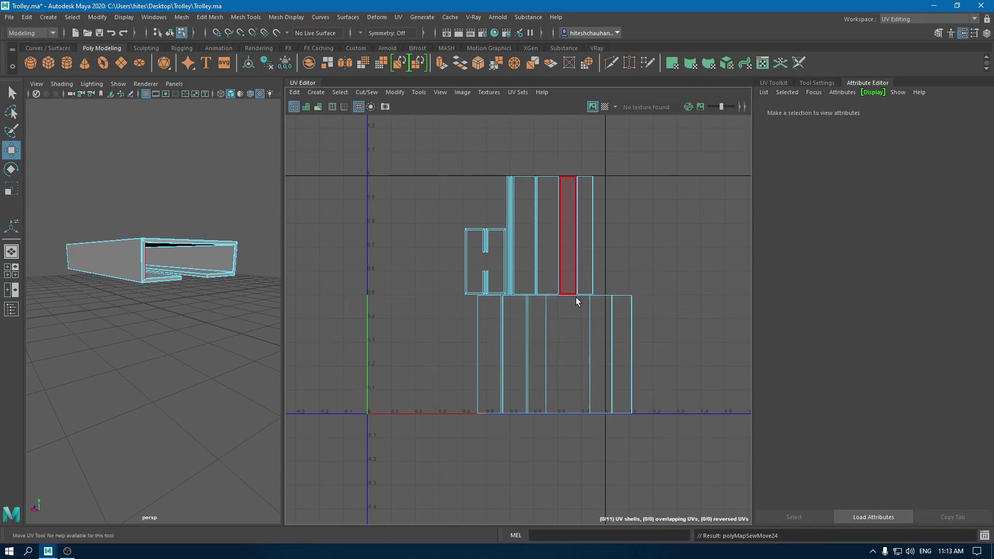
left_click(620, 339)
left_click_drag(632, 350, 380, 350)
right_click_drag(395, 267, 395, 219, "shift")
Step: Sew the remaining narrow bracket shells onto the lower block to form one long strip
left_click(384, 333)
left_click(412, 332)
right_click_drag(420, 347, 448, 310, "shift")
left_click(411, 342)
right_click_drag(411, 341, 434, 228, "shift")
left_click(428, 328)
right_click_drag(427, 328, 439, 240, "shift")
left_click(446, 328)
right_click_drag(465, 360, 533, 291, "shift")
left_click(512, 337)
left_click(521, 329)
right_click_drag(542, 329, 545, 230, "shift")
scroll(570, 222, "down", 2)
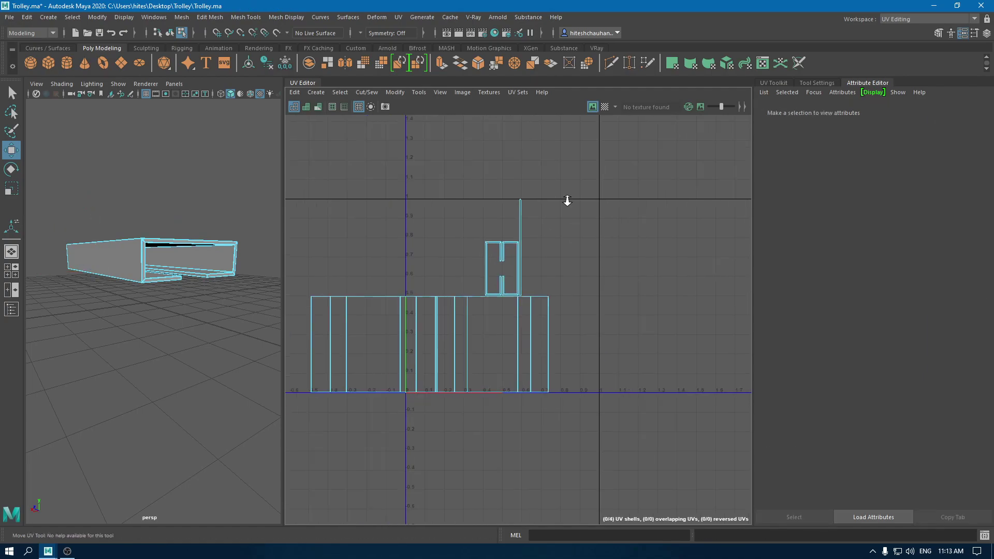
left_click(317, 319)
right_click_drag(317, 303, 364, 226, "shift")
Step: Select all the bracket's UV faces and apply Layout to arrange the shells
middle_click_drag(364, 227, 460, 140, "alt")
right_click_drag(460, 155, 431, 132)
left_click_drag(711, 371, 496, 183)
right_click_drag(601, 168, 473, 210, "shift")
Step: Return to object mode, deselect the bracket and display the checker map on it
key("F8")
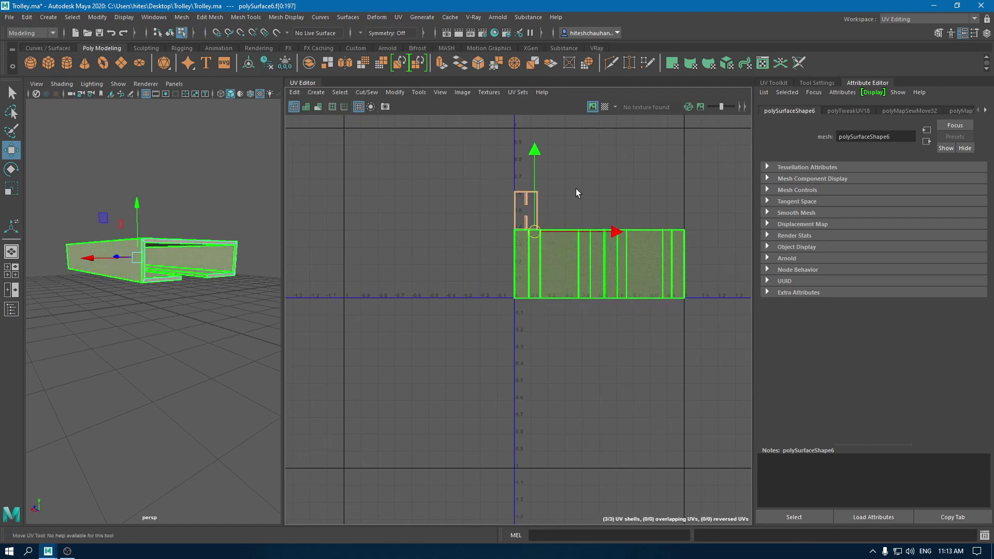
left_click(570, 201)
left_click(605, 107)
mouse_move(152, 231)
left_mouse_down("alt")
mouse_move(111, 253)
mouse_move(109, 241)
mouse_move(151, 228)
left_mouse_up("alt")
Step: Unhide the trolley, turn off the checker map, and isolate the wheel fork
right_click_drag(151, 228, 233, 188)
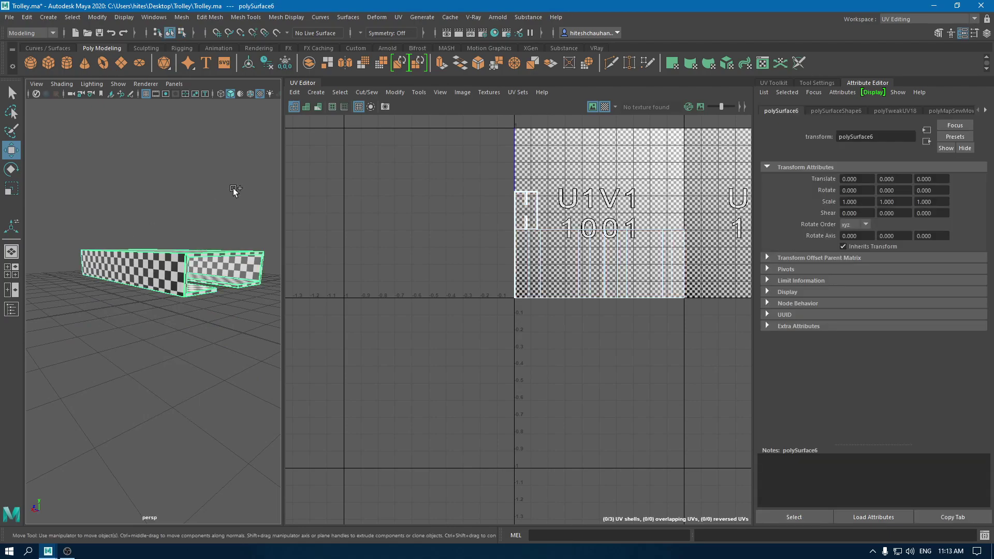
key("ctrl+shift+h")
left_click(604, 106)
scroll(613, 228, "down", 2)
middle_click_drag(627, 226, 526, 202, "alt")
key("f")
left_click(136, 237)
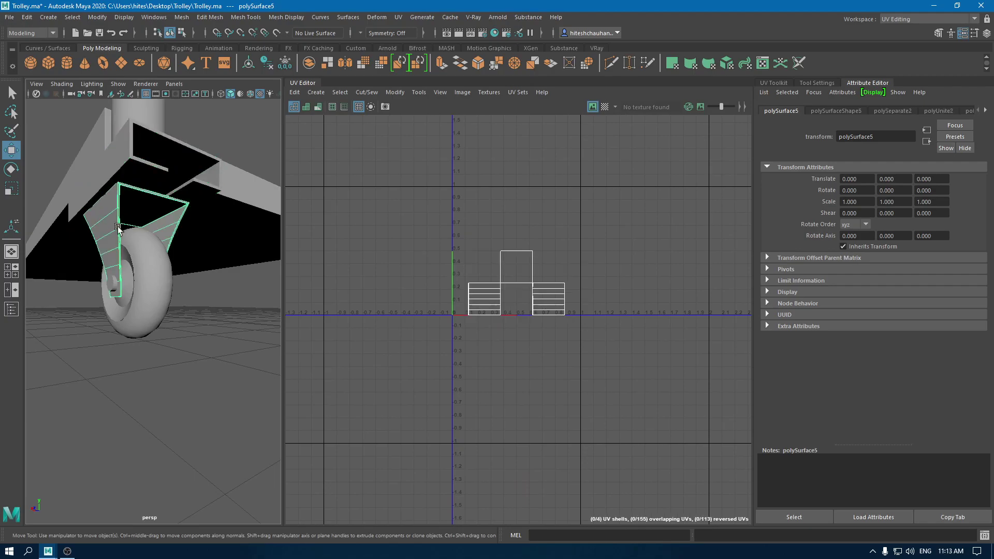
key("alt+h")
Step: Apply an Automatic UV projection to the fork and switch to edge selection
scroll(135, 244, "up", 5)
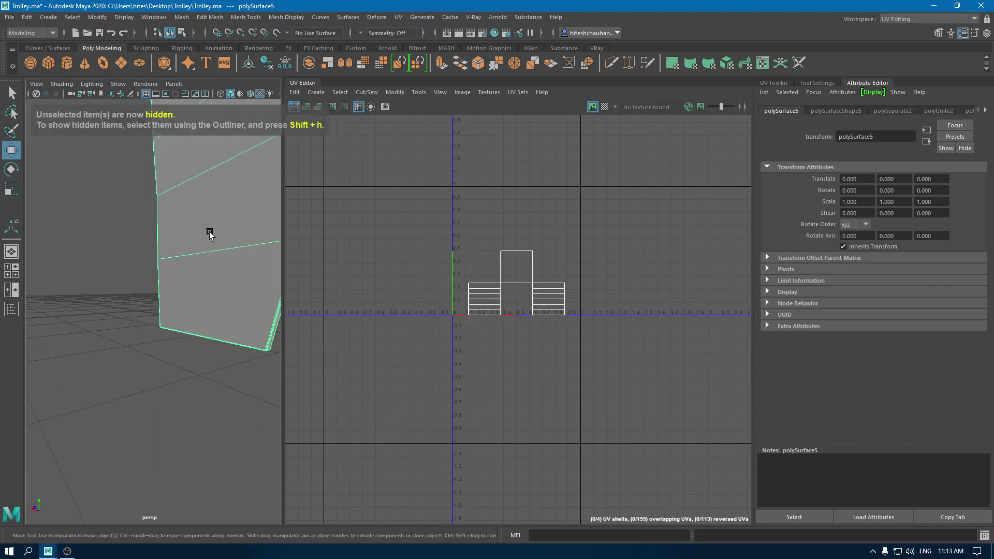
scroll(196, 200, "down", 3)
left_click(315, 92)
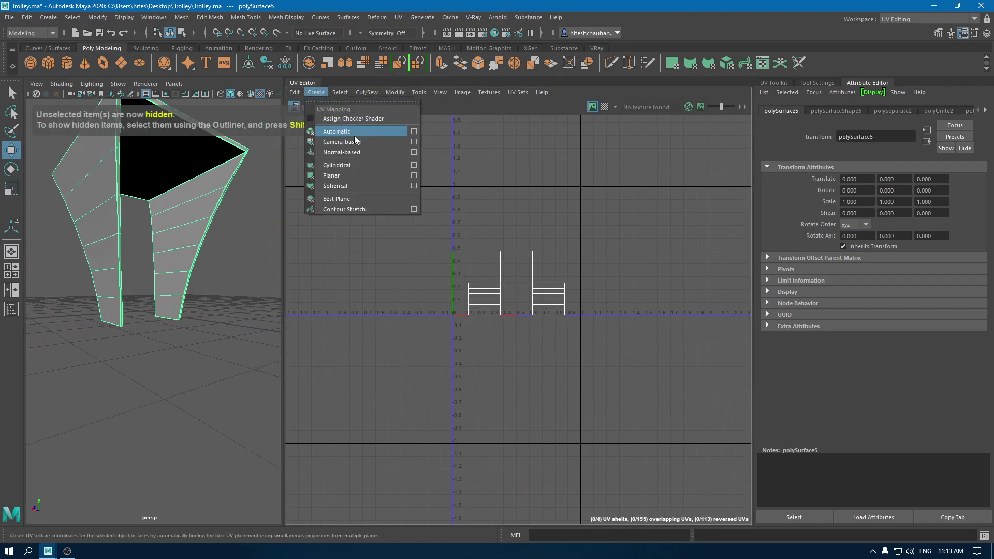
left_click(336, 132)
scroll(202, 254, "down", 3)
right_click(586, 226)
right_click_drag(587, 226, 587, 198)
scroll(518, 202, "up", 3)
Step: Move and Sew the fork's trapezoid shell above the rectangle, undoing one unwanted sew
left_click(513, 198)
right_click(573, 188, "shift")
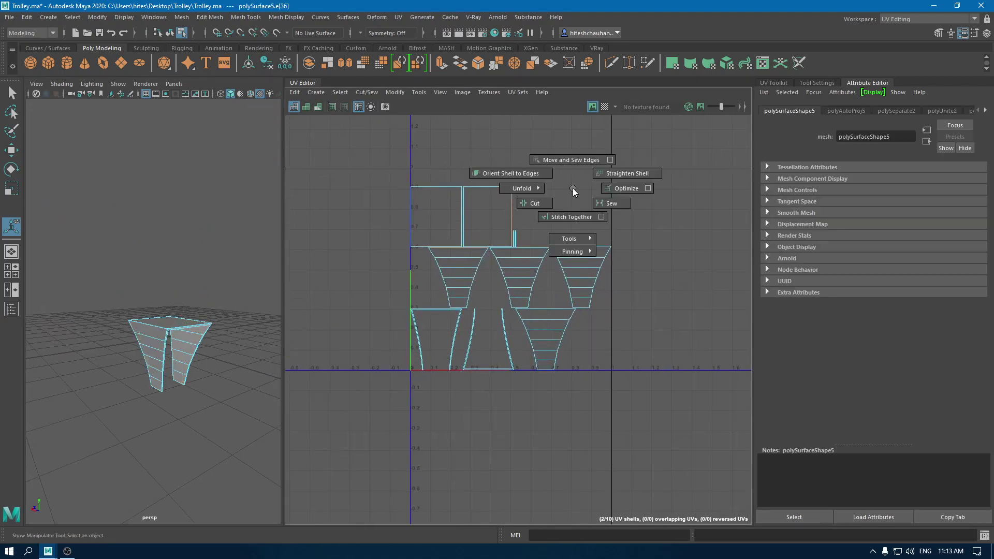
left_click(587, 160)
left_click(482, 200)
right_click_drag(461, 186, 475, 158, "shift")
left_click(489, 213)
right_click_drag(491, 213, 517, 157, "shift")
key("ctrl+z")
Step: Sew the lower-right shell, the remaining trapezoid and the sliver onto the rectangle
left_click(496, 277)
left_click(570, 247)
left_click(554, 307)
left_click(553, 309)
right_click_drag(553, 309, 563, 185, "shift")
left_click(526, 255)
right_click_drag(529, 264, 570, 209, "shift")
left_click(515, 240)
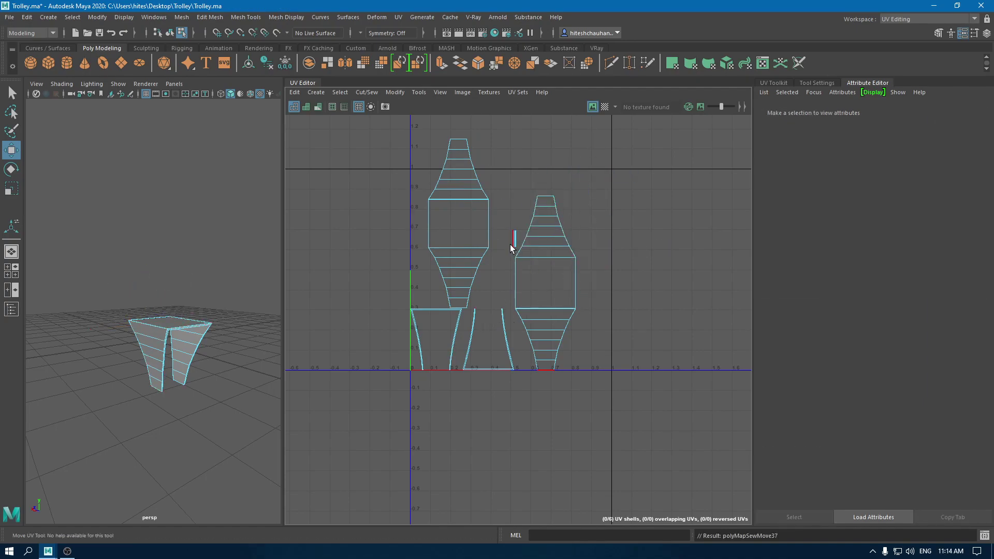
right_click_drag(514, 244, 533, 207, "shift")
left_click(516, 237)
right_click_drag(517, 240, 504, 259, "shift")
Step: Select all the fork's UV shells, lay them out side by side, and return to object mode
left_click(506, 403)
left_click(496, 223)
left_click_drag(433, 200, 666, 341)
right_click_drag(594, 150, 434, 192, "shift")
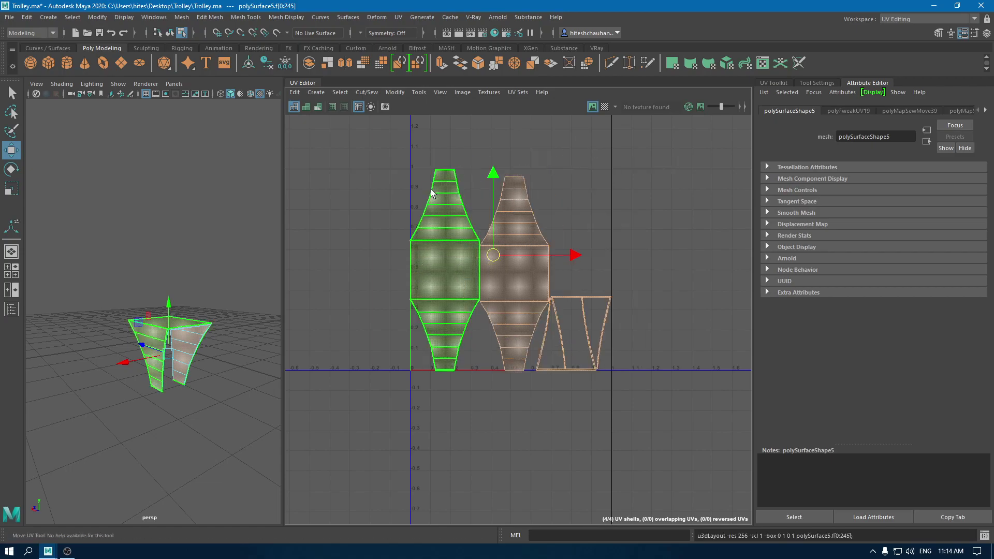
left_click(250, 261)
right_click_drag(208, 224, 254, 187)
Step: Zoom in on the wheel and select only the wheel tyre
scroll(260, 185, "down", 10)
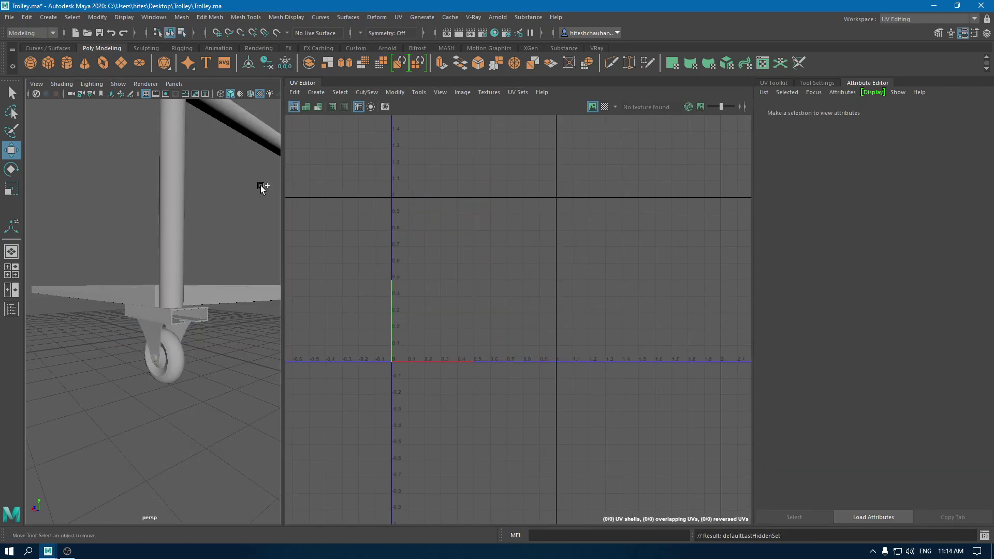
left_click_drag(224, 254, 191, 210, "alt")
right_click_drag(190, 210, 210, 365, "alt")
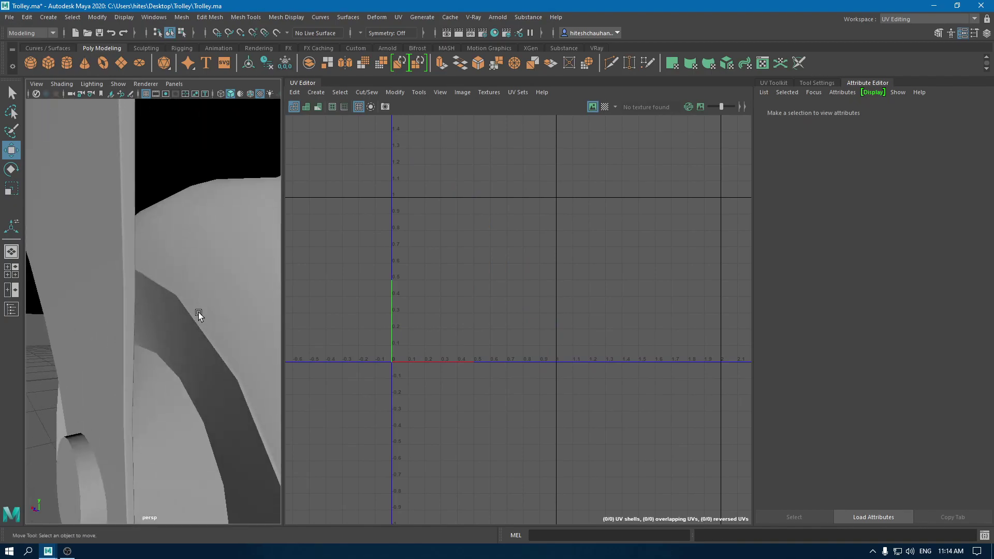
left_click(188, 309)
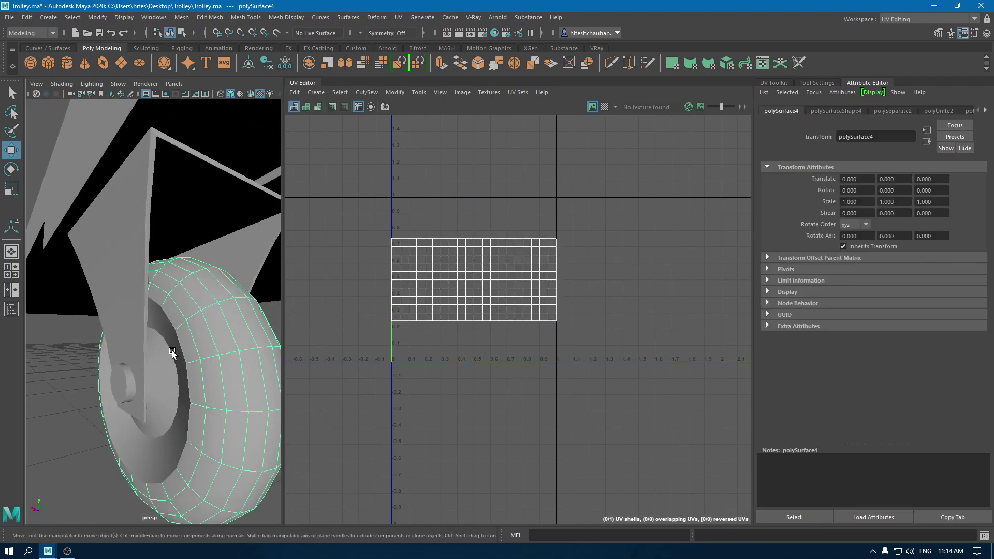
left_click(171, 351, "shift")
key("q")
left_click(204, 355)
scroll(238, 337, "down", 3)
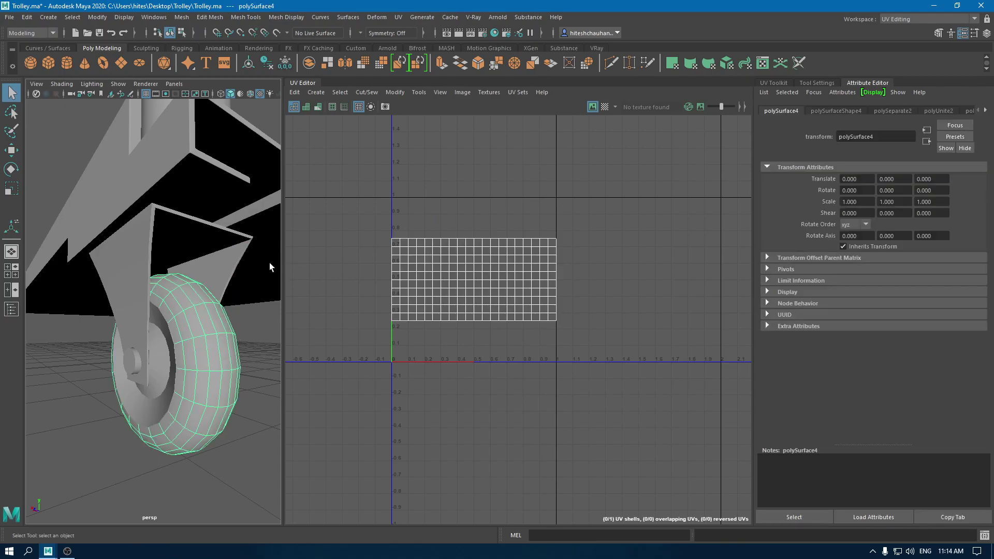
key("w")
Step: Apply a camera-based UV projection to the tyre and select a seam edge on it
left_click(324, 92)
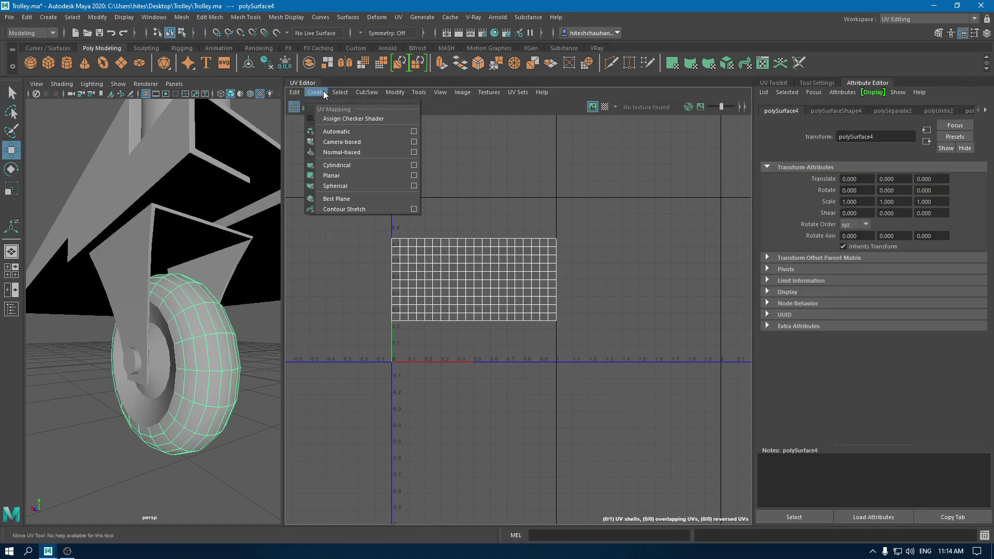
left_click(343, 142)
right_click_drag(189, 325, 230, 245)
left_click_drag(220, 291, 190, 225, "alt")
left_click(191, 226)
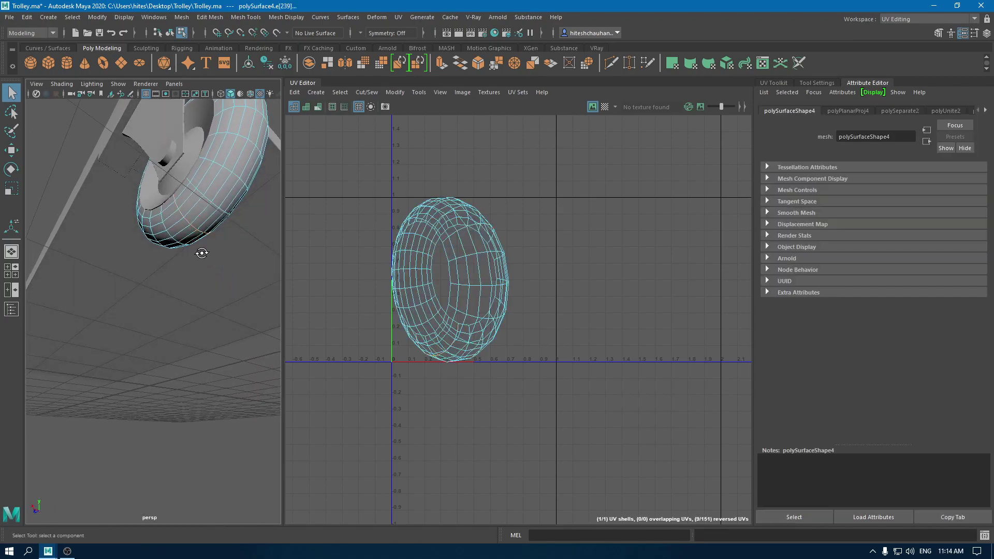
key("f")
Step: Cut the tyre UVs along the seam, then unfold and lay them out as one upright strip
right_click_drag(418, 225, 420, 179)
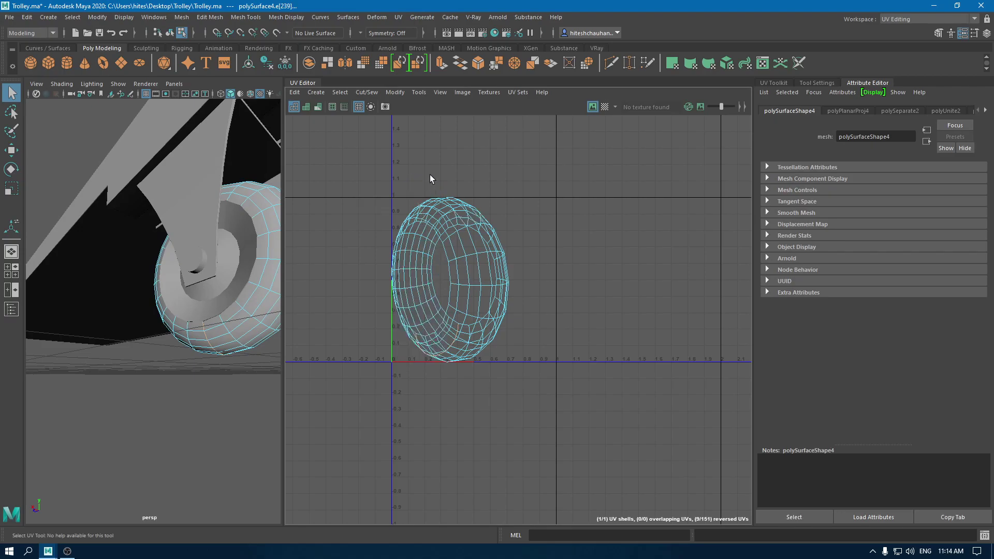
right_click_drag(541, 153, 456, 165, "shift")
key("w")
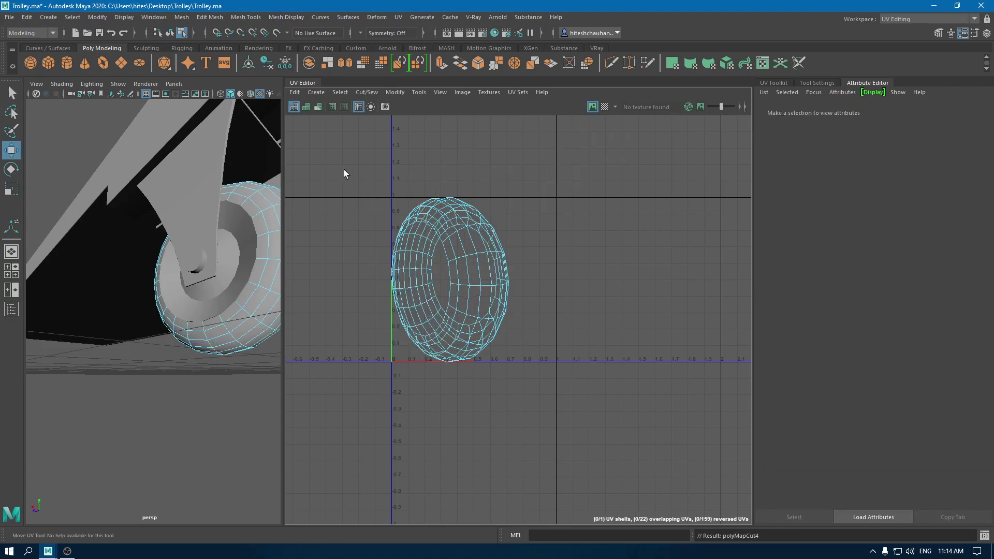
left_click_drag(347, 170, 598, 252)
right_click_drag(581, 204, 378, 220, "shift")
scroll(470, 197, "down", 3)
right_click_drag(486, 223, 480, 366, "shift")
left_click(464, 318)
Step: Return to object mode and select the wheel's inner hub piece (polySurface3)
left_click_drag(243, 336, 213, 321, "alt")
right_click_drag(213, 263, 269, 245)
left_click(223, 378)
mouse_move(206, 366)
right_mouse_down("alt")
mouse_move(203, 414)
mouse_move(216, 372)
right_mouse_up("alt")
left_click(216, 372)
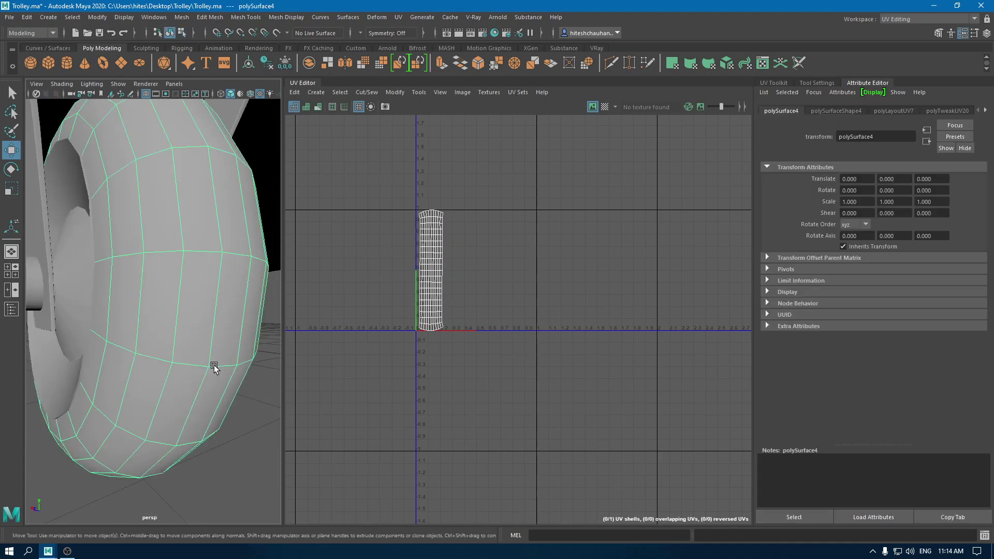
scroll(220, 353, "down", 5)
left_click_drag(219, 353, 178, 337, "alt")
left_click(170, 337)
Step: Isolate the wheel hub and give it a planar UV projection
key("f")
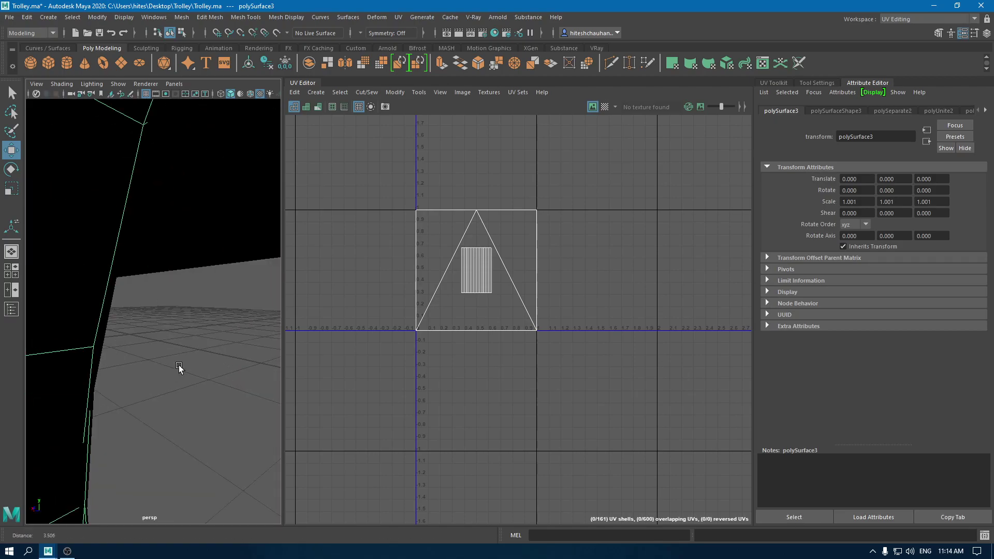
key("alt+h")
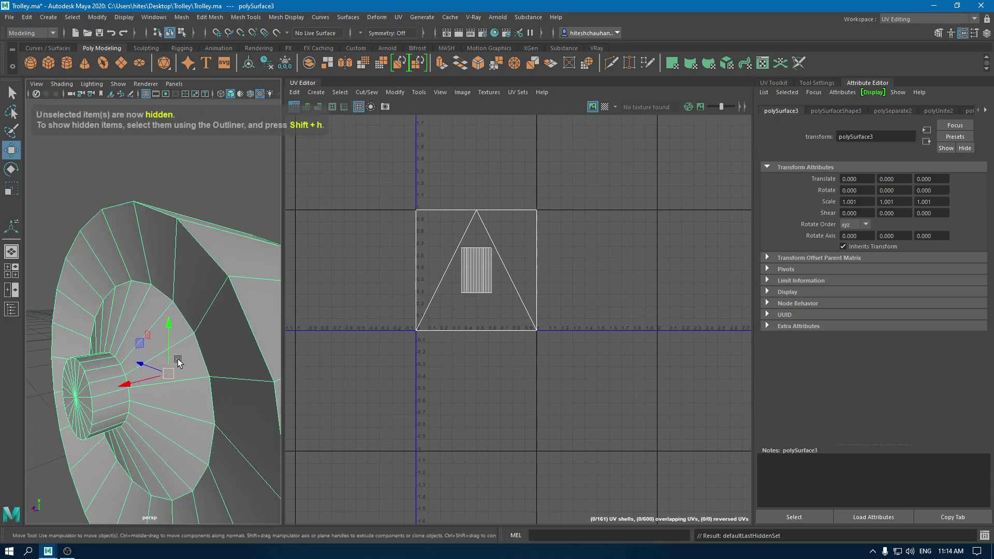
scroll(176, 356, "down", 5)
left_click_drag(167, 329, 262, 266, "alt")
left_click(319, 92)
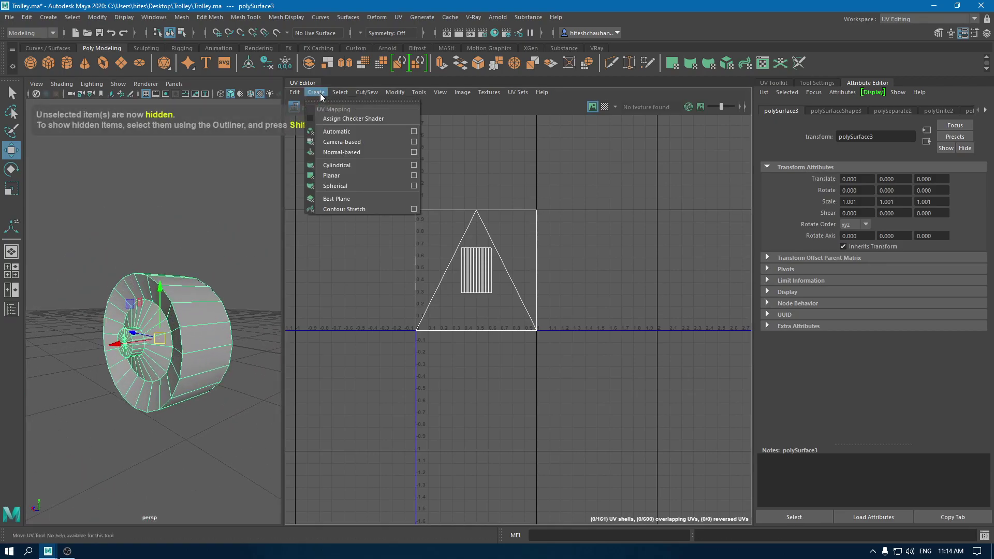
left_click(332, 144)
Step: Select two edge loops around the hub as UV seams
scroll(184, 266, "up", 5)
left_click(196, 287)
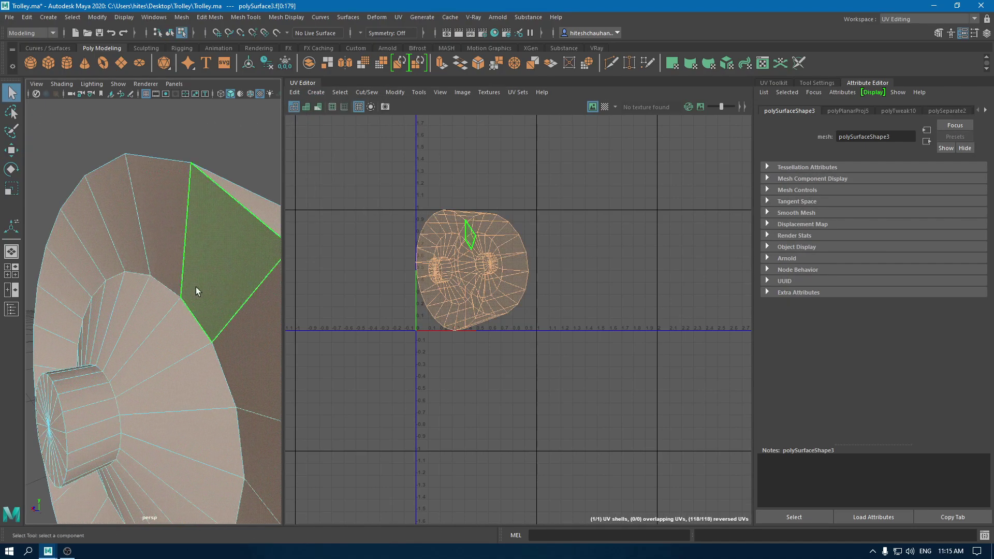
scroll(194, 274, "down", 3)
right_click_drag(191, 263, 177, 217)
double_click(176, 282)
left_click_drag(197, 324, 148, 302, "alt")
key("f")
double_click(176, 328, "shift")
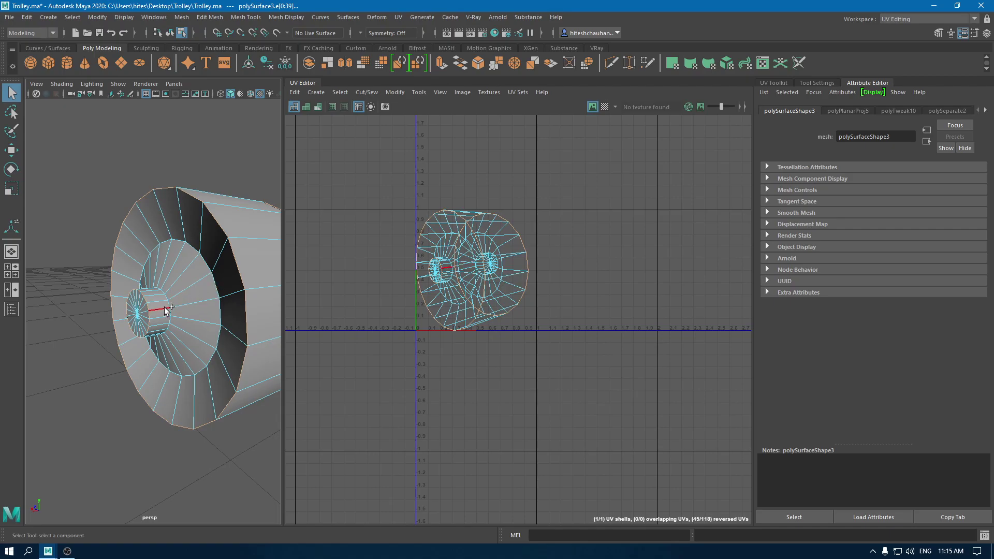
Step: Undo the accidental edge merge and pick a different seam edge on the hub
scroll(169, 302, "up", 5)
left_click_drag(169, 302, 231, 284, "alt")
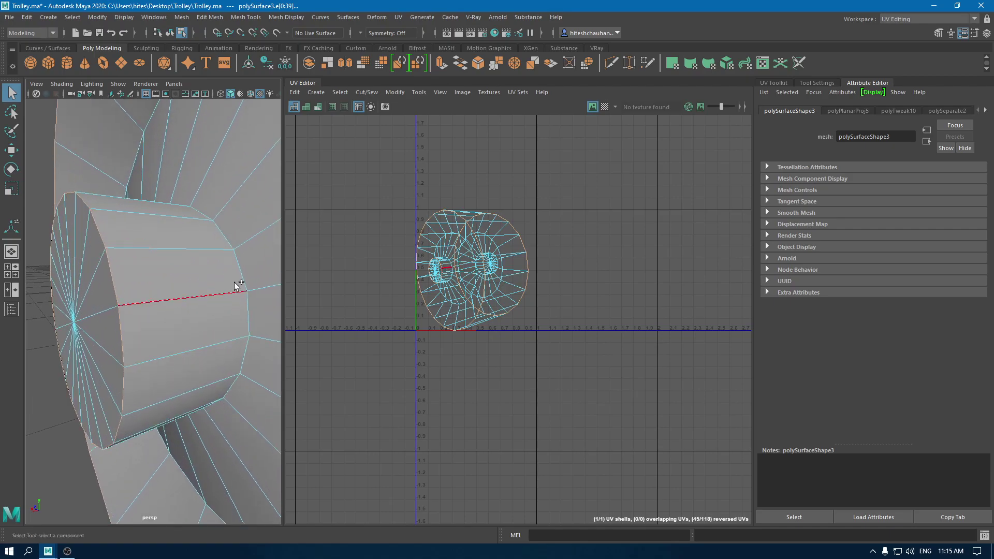
key("bracketleft")
key("ctrl+z")
left_click_drag(183, 270, 144, 305, "alt")
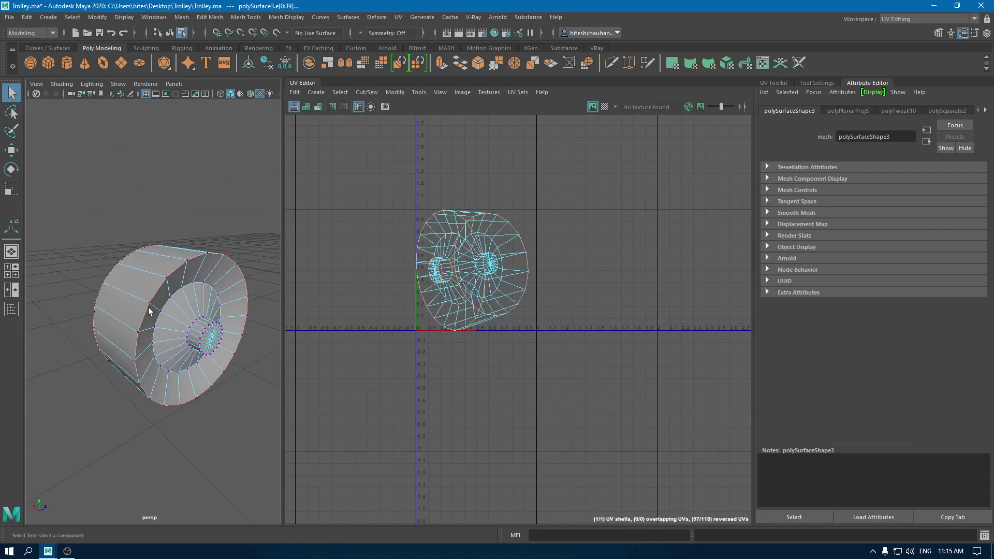
right_click_drag(201, 311, 206, 235)
left_click(196, 325)
right_click_drag(196, 325, 223, 396, "alt")
right_click_drag(278, 378, 204, 325, "alt")
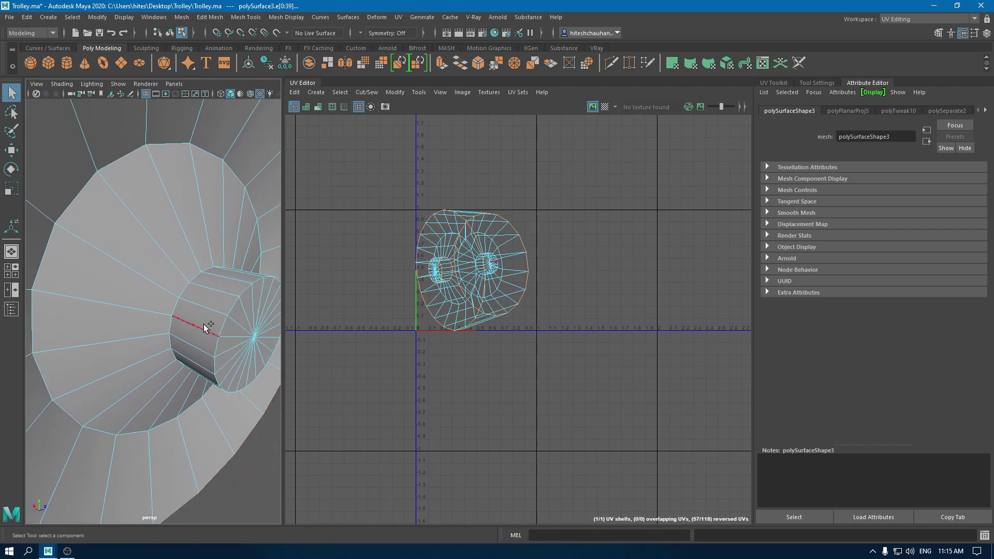
key("f")
Step: Cut the hub's UVs along the selected seams and select all its UV faces
right_click(454, 294)
right_click(573, 184, "shift")
right_click_drag(504, 205, 513, 169, "shift")
key("w")
left_click_drag(381, 166, 539, 281)
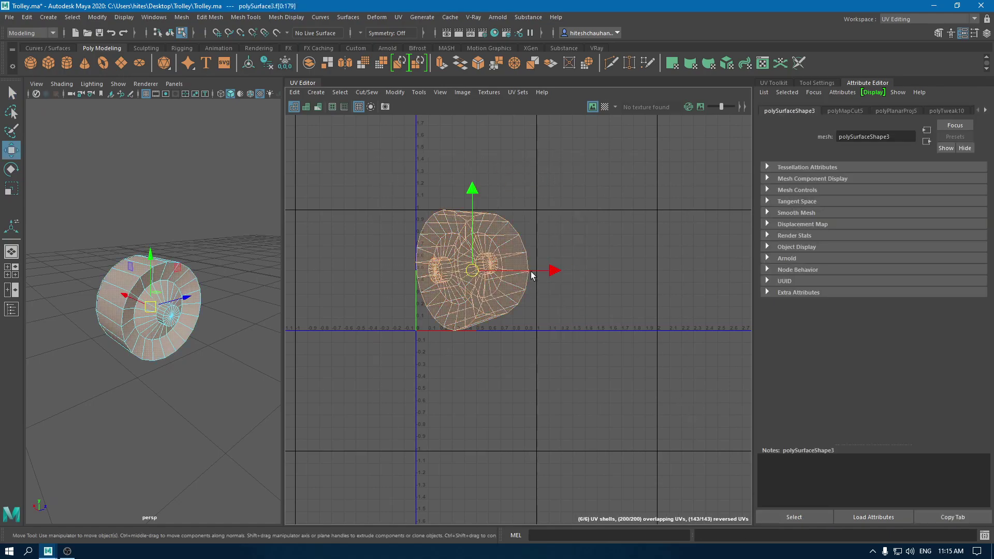
Step: Unfold the hub's shells, lay them out in 0–1 space, and clear the selection
right_click(582, 206, "shift")
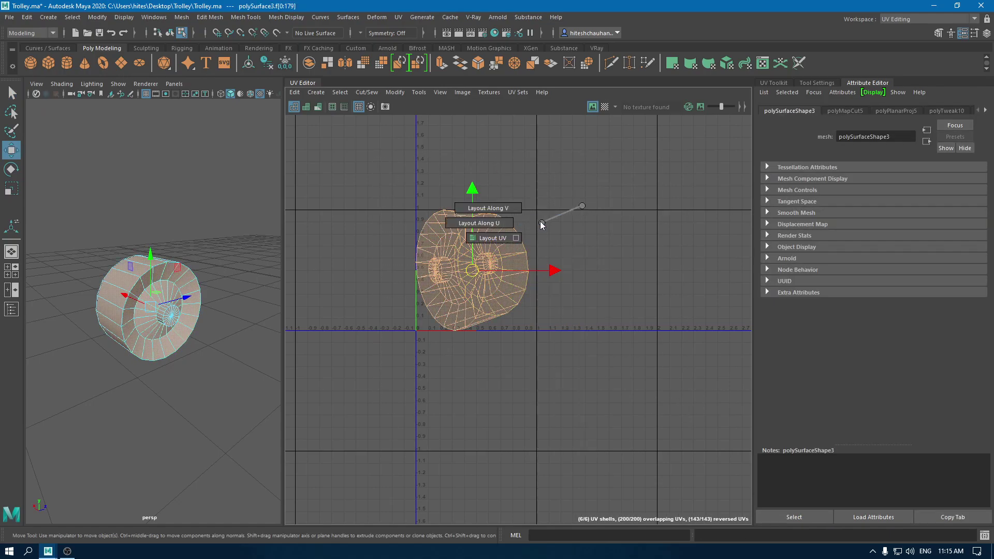
right_click(582, 205, "shift")
right_click_drag(583, 205, 489, 207, "shift")
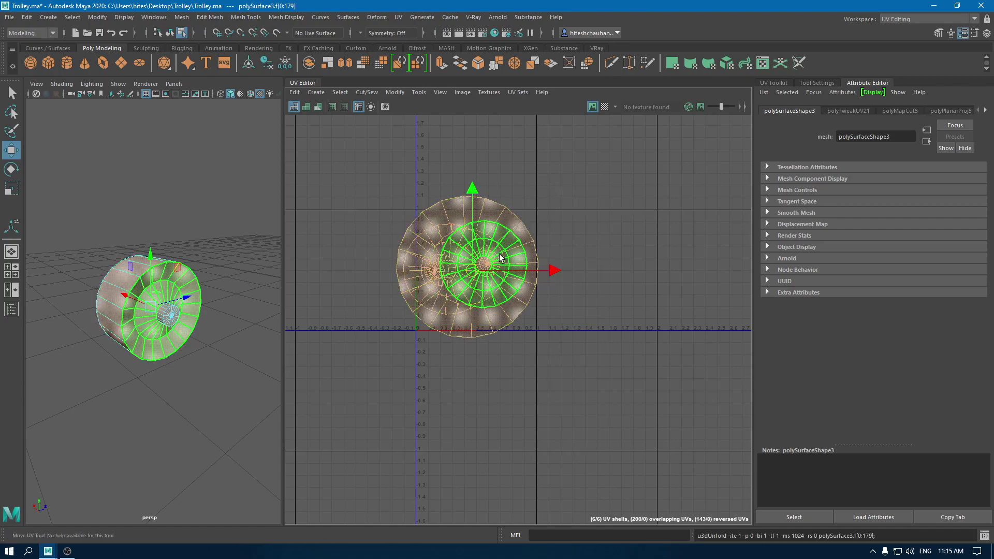
right_click(551, 192, "shift")
right_click_drag(550, 193, 497, 215, "shift")
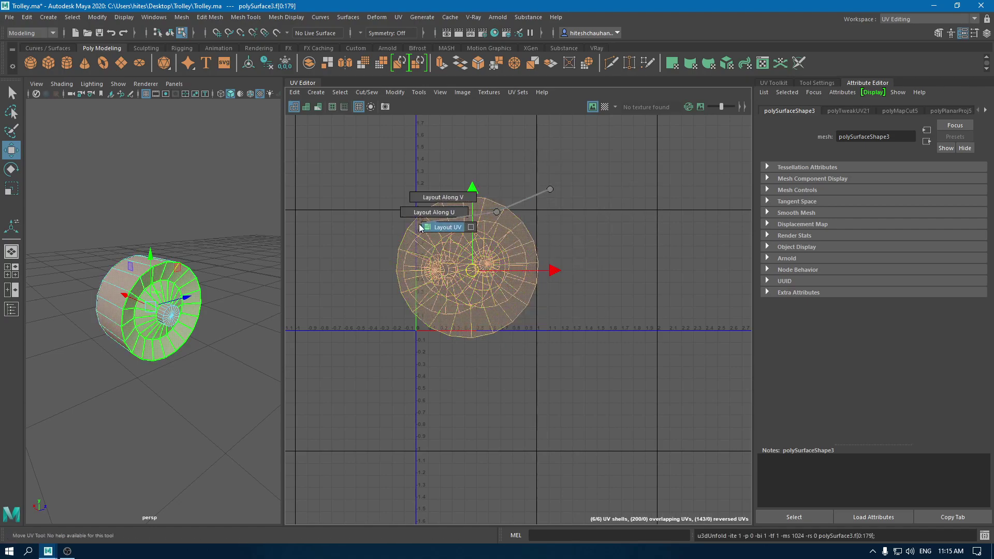
right_click_drag(420, 228, 420, 228, "shift")
scroll(511, 232, "up", 3)
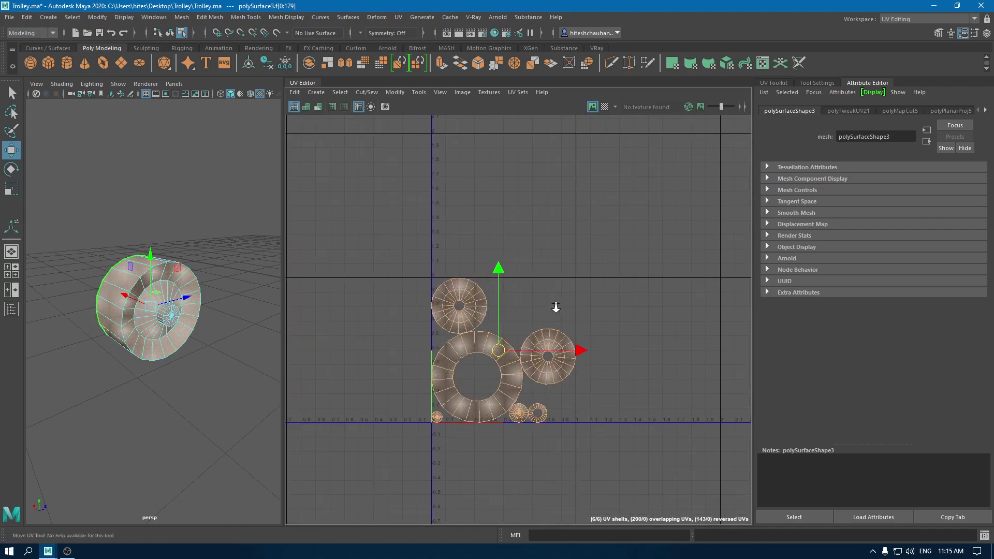
right_click_drag(140, 246, 181, 231)
left_click(220, 246)
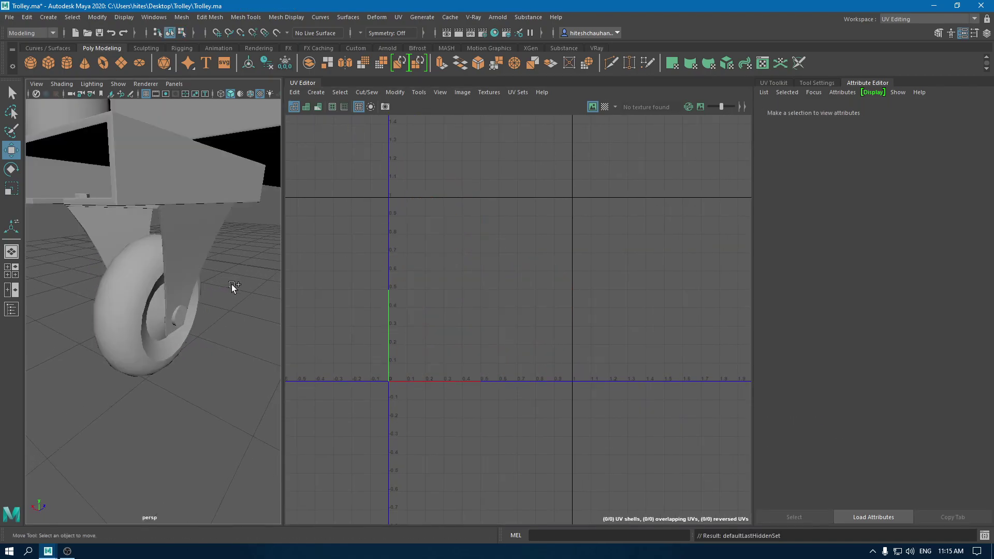
Step: Isolate the hexagonal piece pCylinder15 and apply a camera-based UV projection
mouse_move(231, 284)
right_mouse_down("alt")
mouse_move(219, 311)
mouse_move(247, 269)
mouse_move(228, 297)
right_mouse_up("alt")
left_click_drag(228, 300, 124, 241, "alt")
left_click(97, 195)
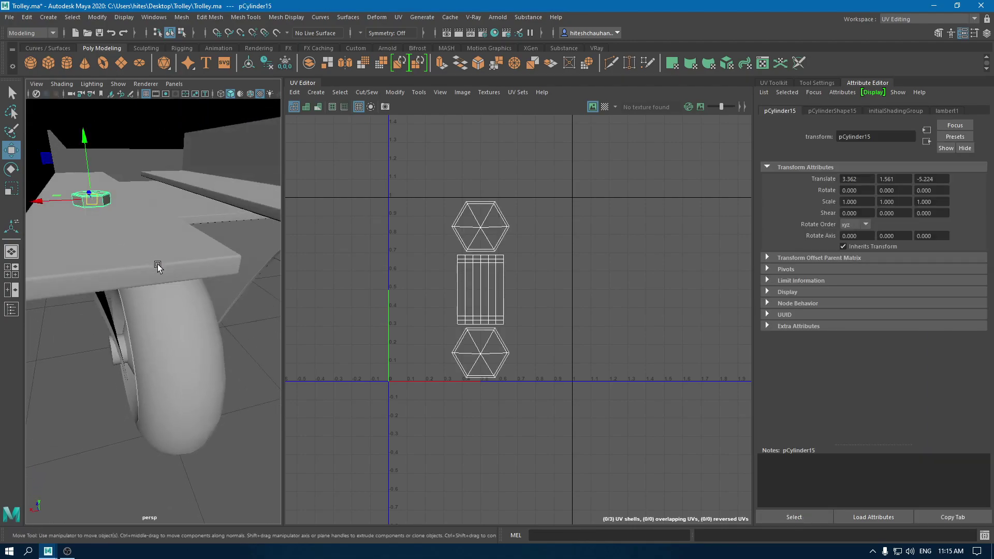
key("ctrl+1")
key("f")
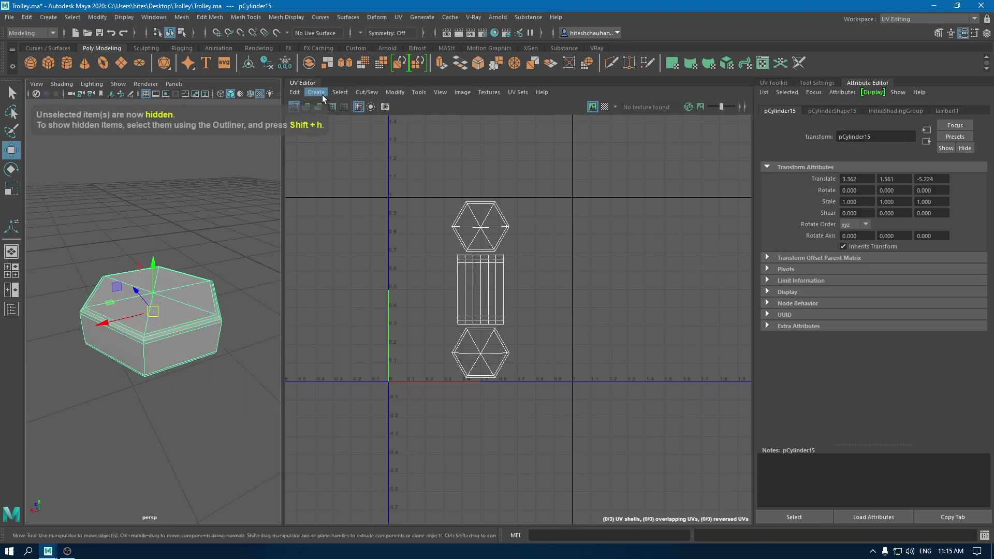
left_click(318, 92)
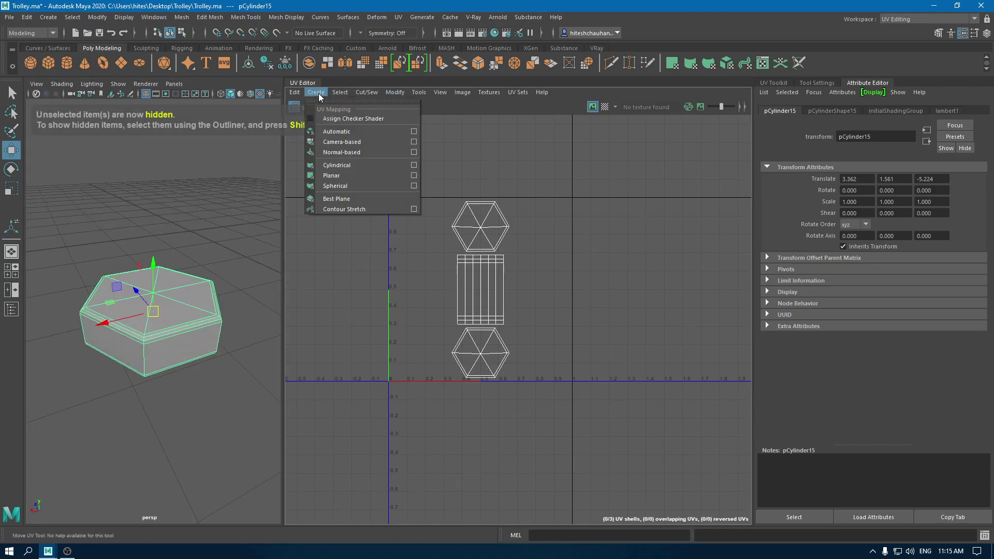
left_click(352, 141)
Step: Select a seam edge around the hexagon and a vertical side edge
right_click_drag(190, 225, 201, 167)
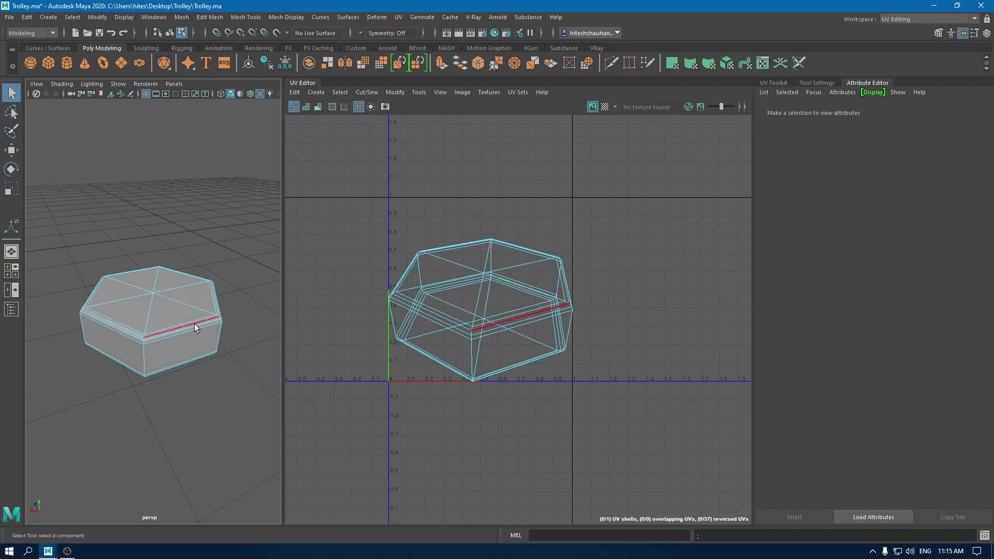
left_click(150, 340)
left_click_drag(149, 342, 201, 350, "alt")
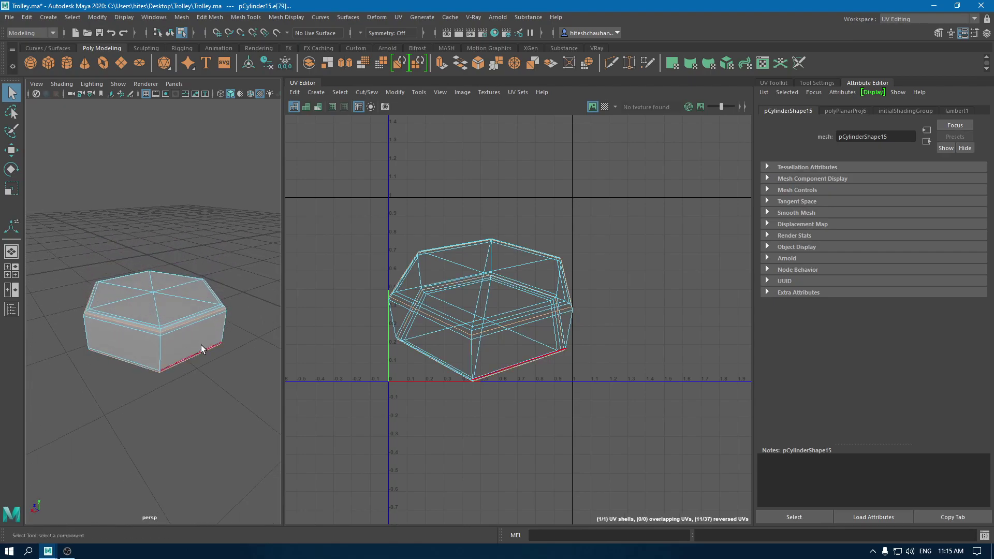
left_click(158, 350)
right_click_drag(182, 352, 164, 340, "alt")
left_click_drag(169, 381, 162, 295, "alt")
scroll(163, 296, "up", 5)
key("bracketleft")
key("bracketleft")
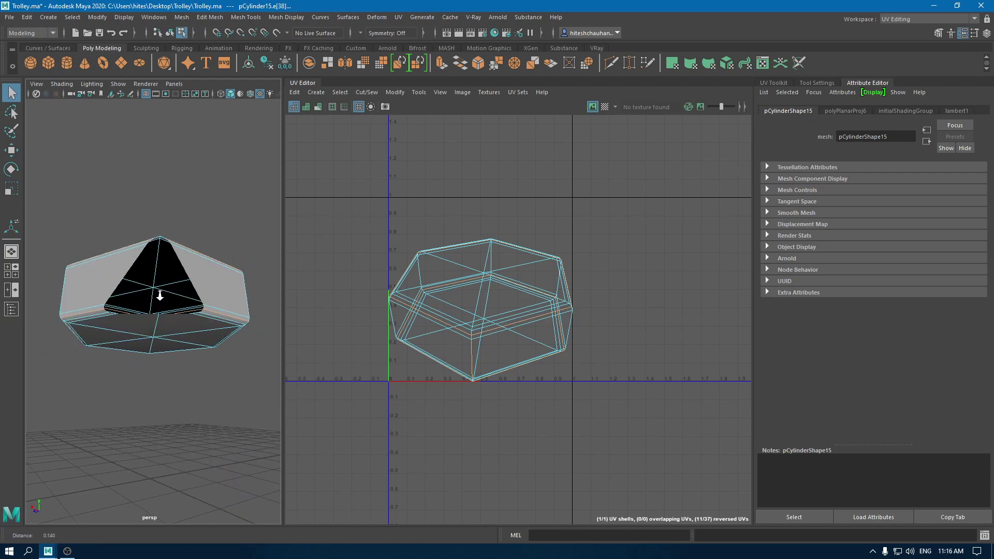
left_click_drag(158, 303, 193, 363, "alt")
Step: Cut the piece's UVs along the seams and select all its UV faces
right_click(458, 305)
left_click(452, 242)
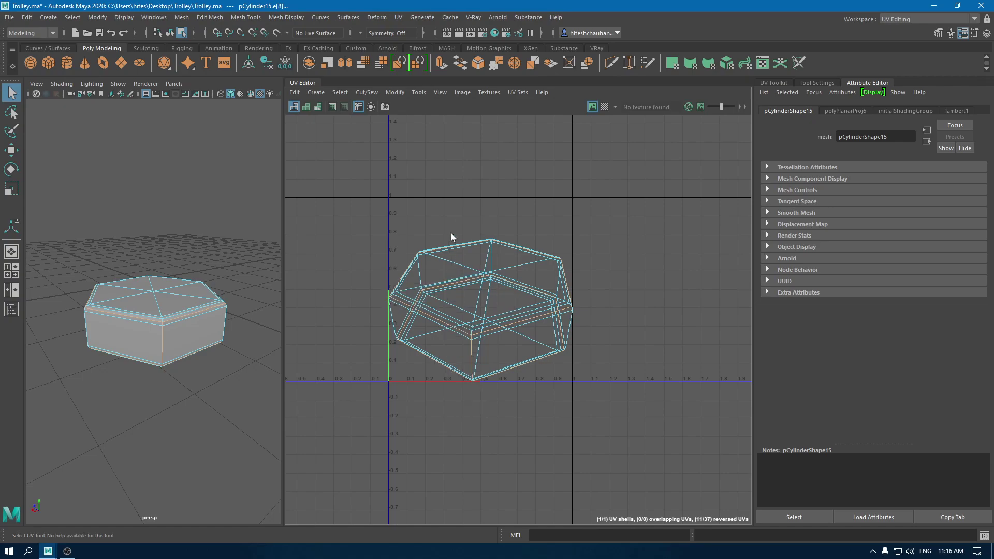
right_click_drag(497, 188, 556, 174, "shift")
key("w")
left_click_drag(395, 145, 599, 350)
Step: Unfold the piece's UVs into flat shells and gather them near the origin
right_click_drag(608, 248, 551, 246, "shift")
right_click_drag(534, 203, 445, 220, "shift")
scroll(480, 345, "down", 1)
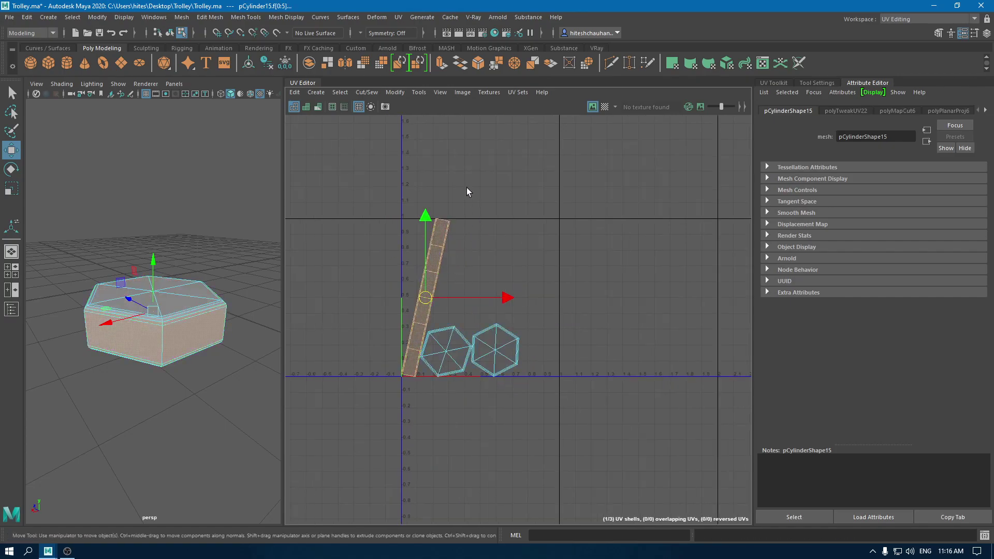
right_click_drag(466, 185, 467, 187, "shift")
right_click_drag(472, 329, 470, 323, "shift")
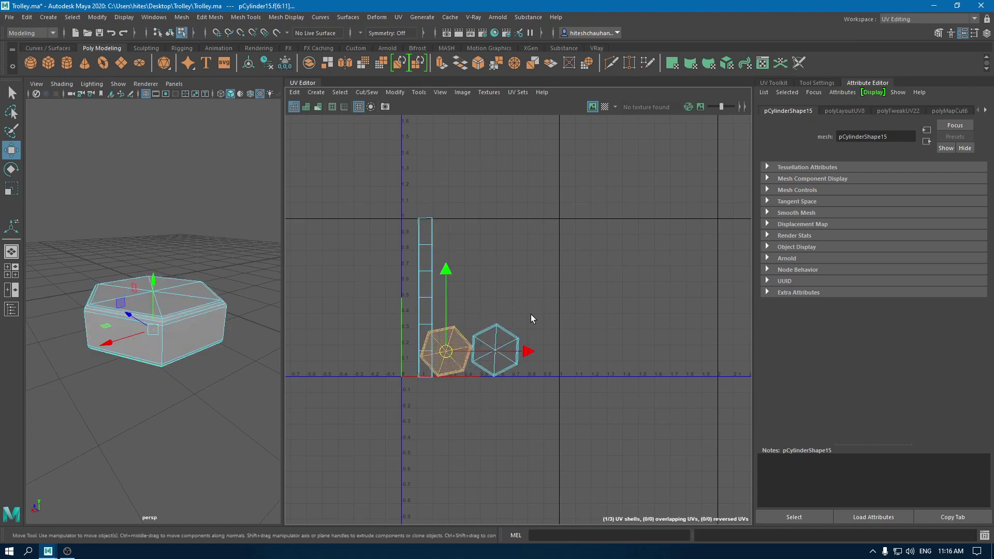
Step: Lay out the side strip and hexagon caps, then deselect the piece
right_click_drag(539, 280, 480, 262, "shift")
left_click_drag(536, 401, 422, 226)
right_click_drag(580, 258, 450, 318, "shift")
right_click_drag(207, 269, 198, 304)
left_click(217, 247)
Step: Switch the workspace to Modeling - Standard
left_click(904, 20)
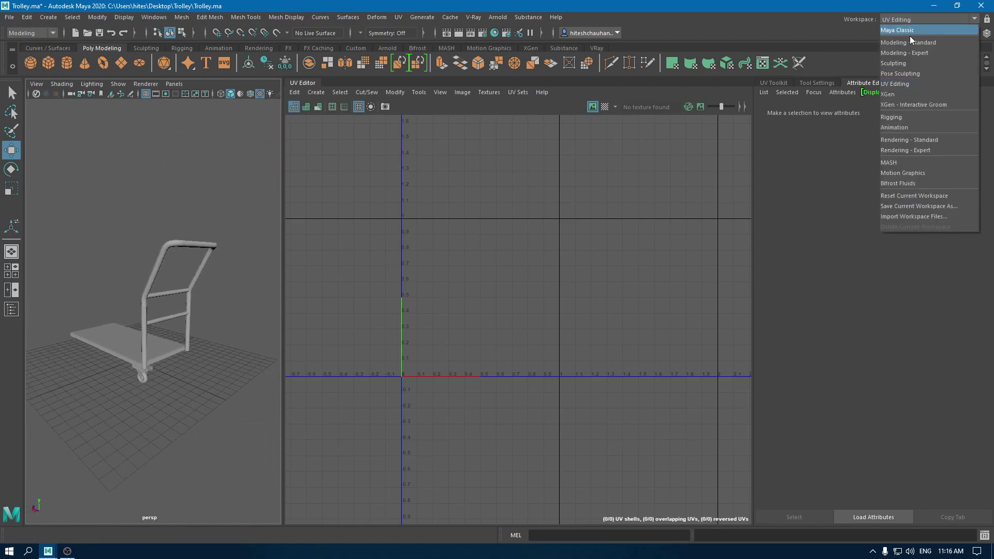
left_click(903, 46)
left_click(909, 20)
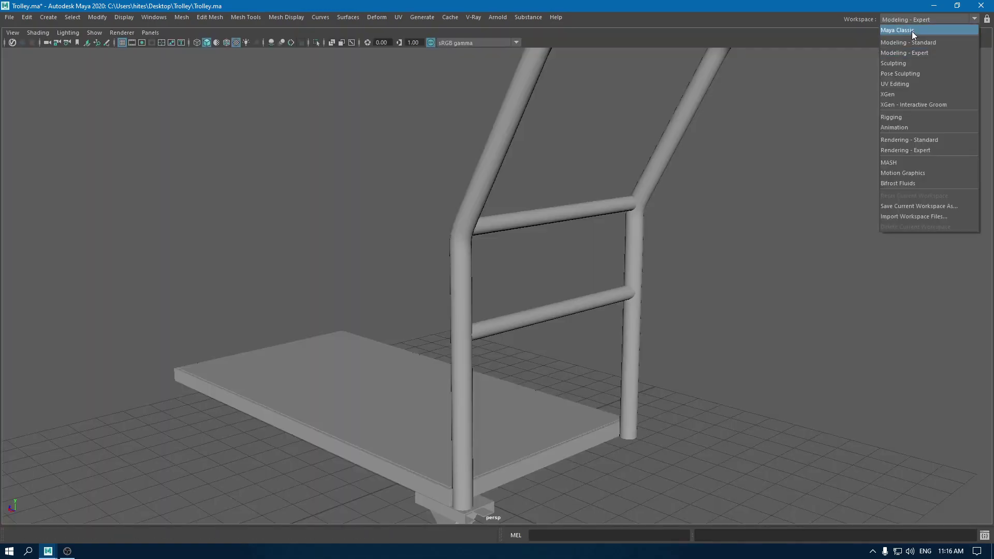
left_click(917, 43)
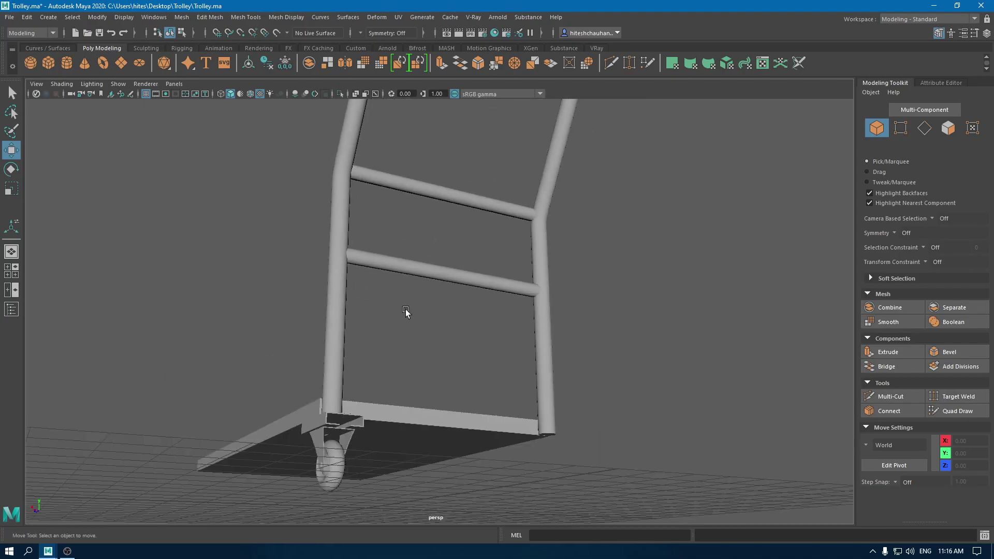